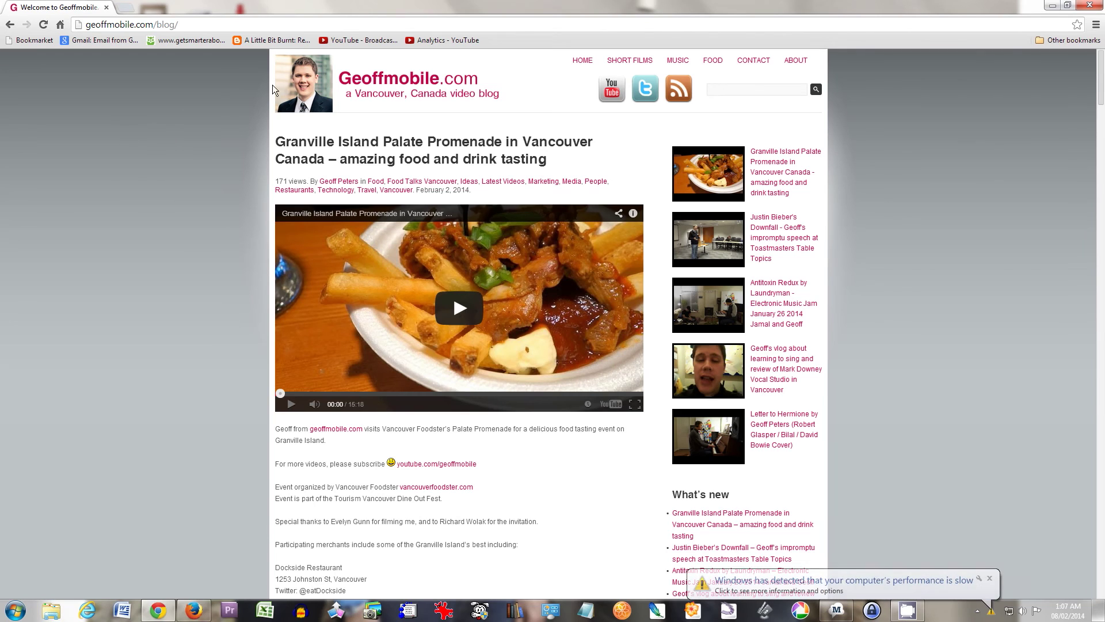
Search the blog for 'mastering audio' and open the How to Master Recorded Audio post
click(731, 85)
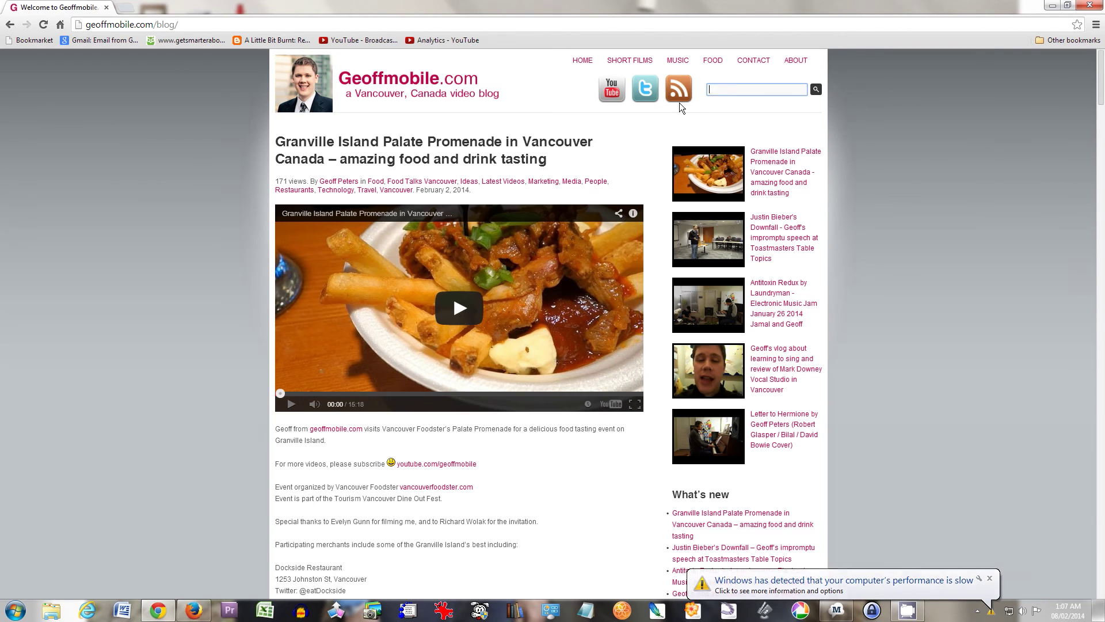
text(mastering audio)
key(Return)
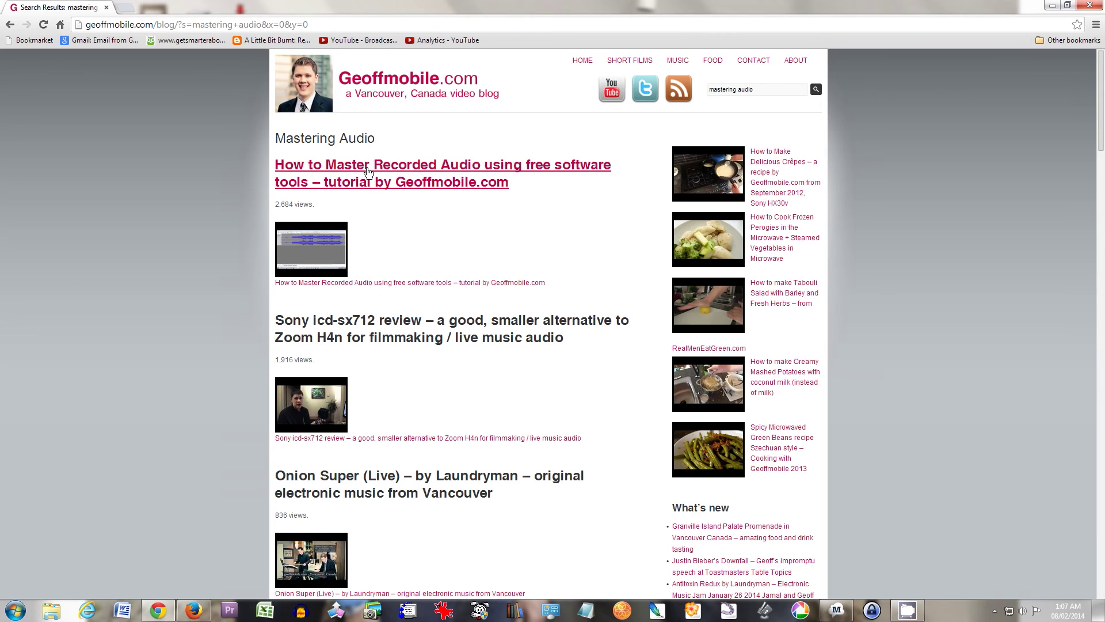
click(368, 171)
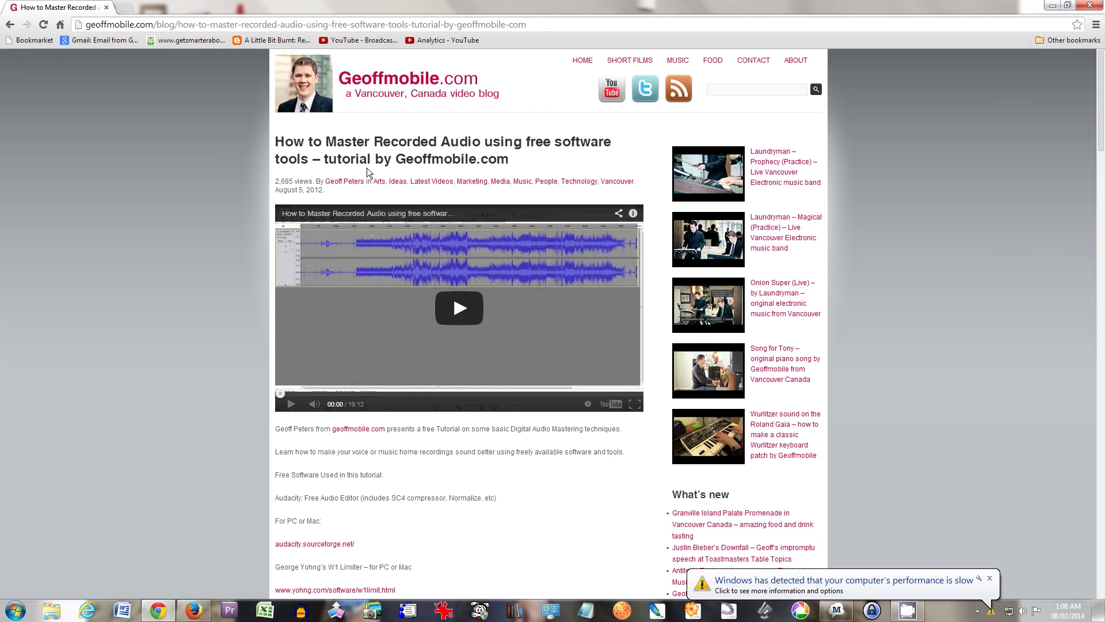
Scroll down the tutorial and follow its audacity.sourceforge.net link
scroll(239, 164, down, 3)
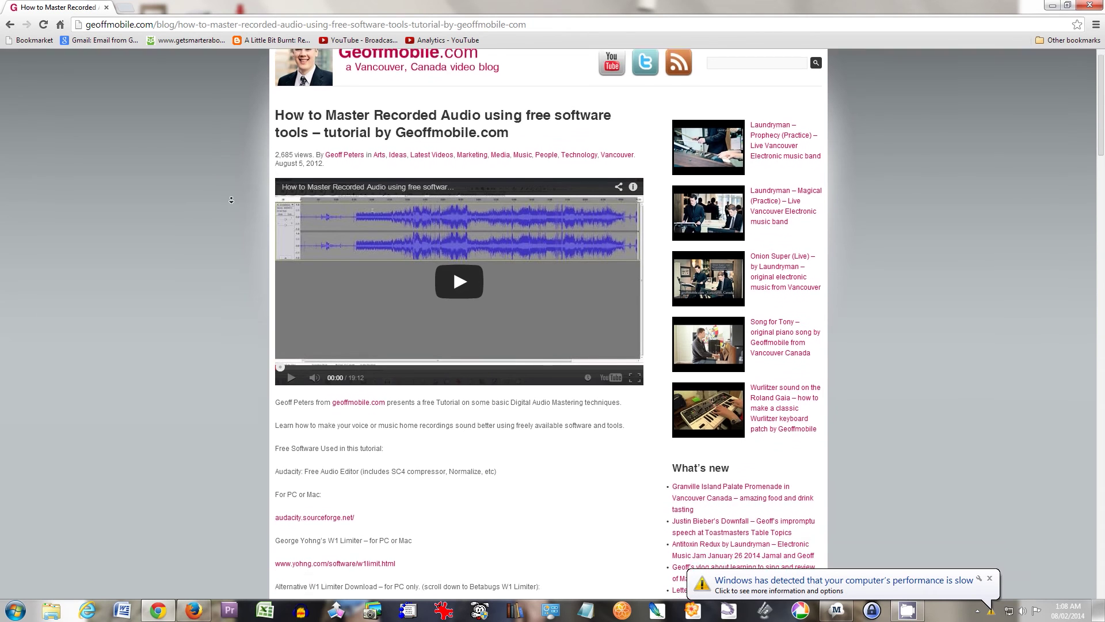
scroll(231, 200, down, 3)
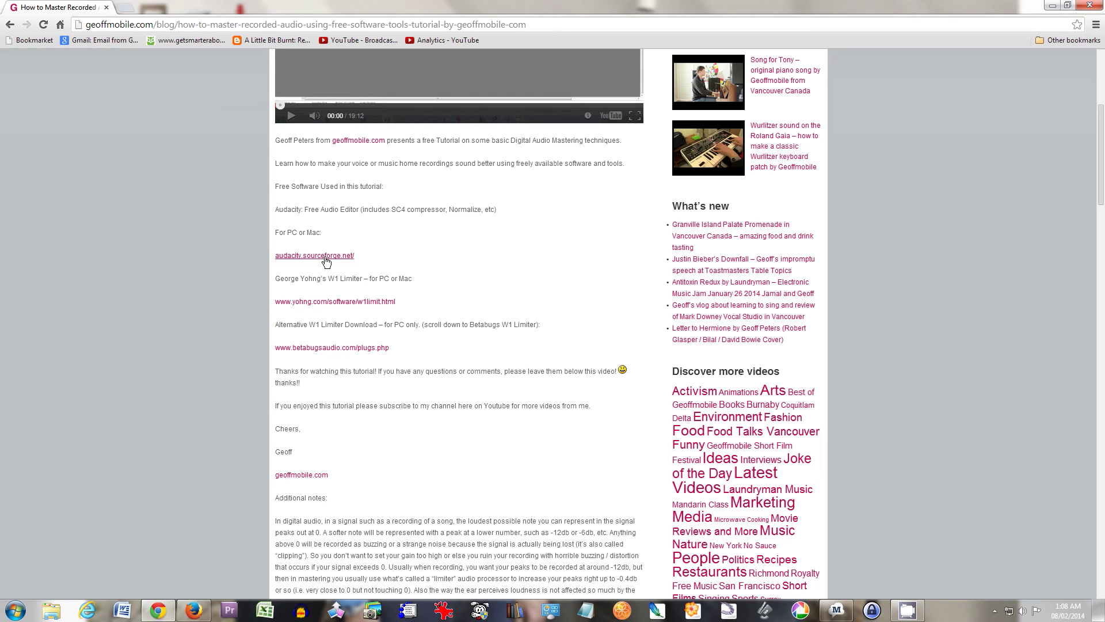
click(326, 256)
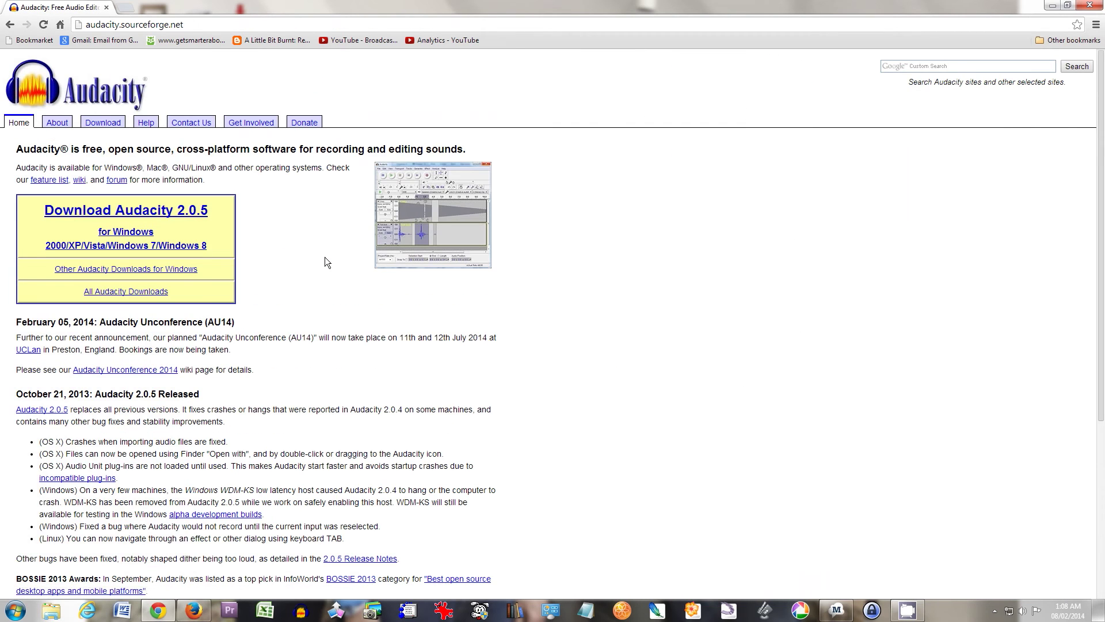
Download audacity-win-2.0.5.exe via the 'Download Audacity 2.0.5 for Windows' link
click(152, 213)
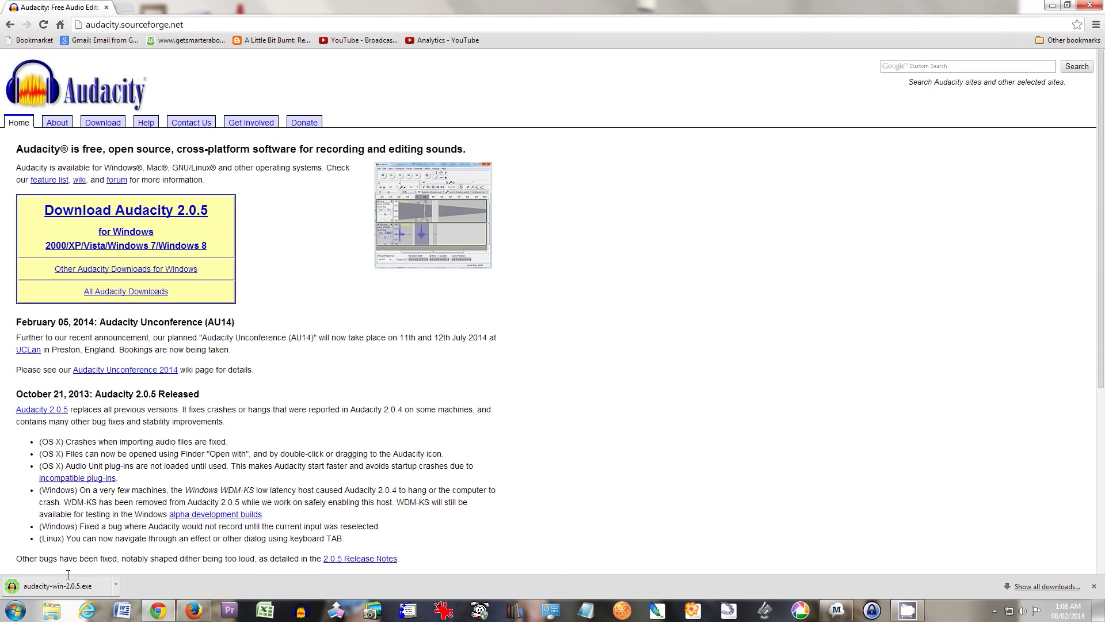
click(115, 583)
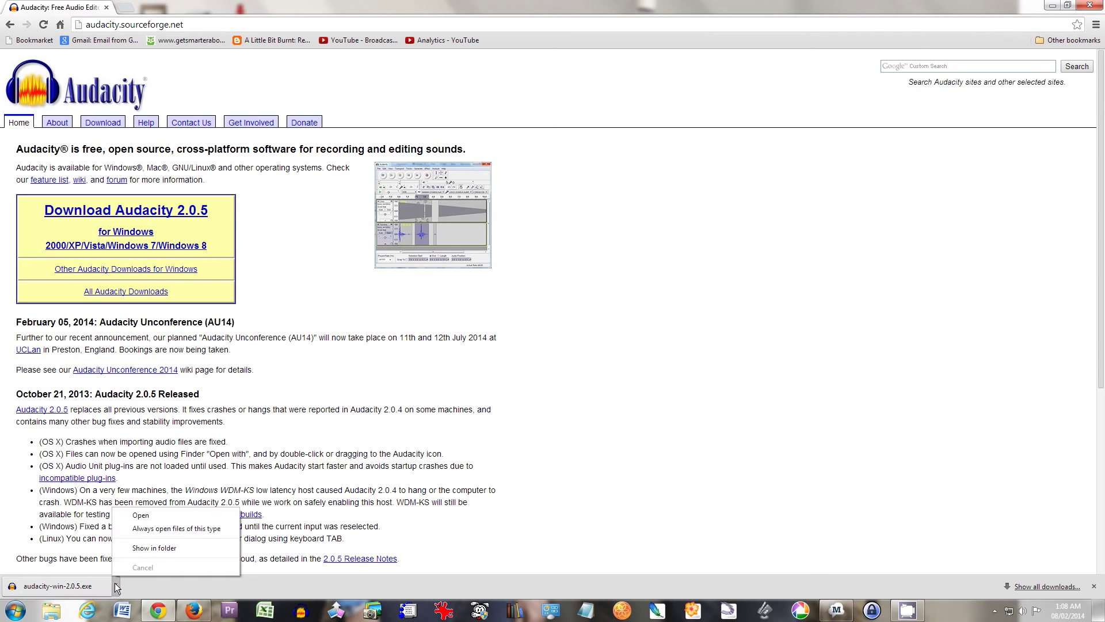
Run the downloaded audacity-win-2.0.5.exe installer with English as the setup language
click(154, 514)
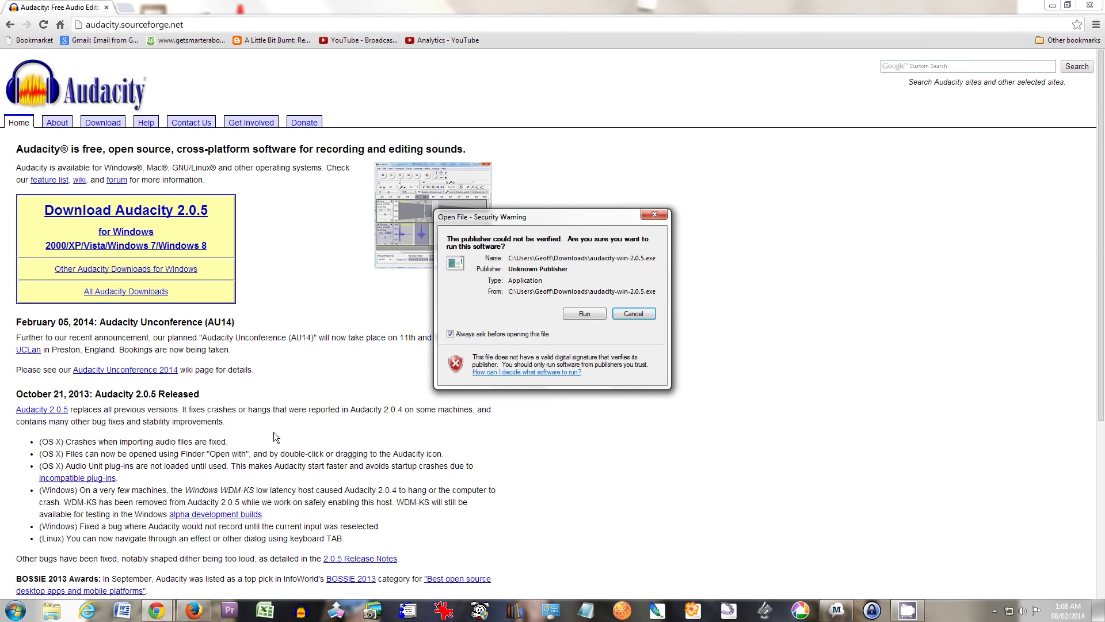
click(578, 315)
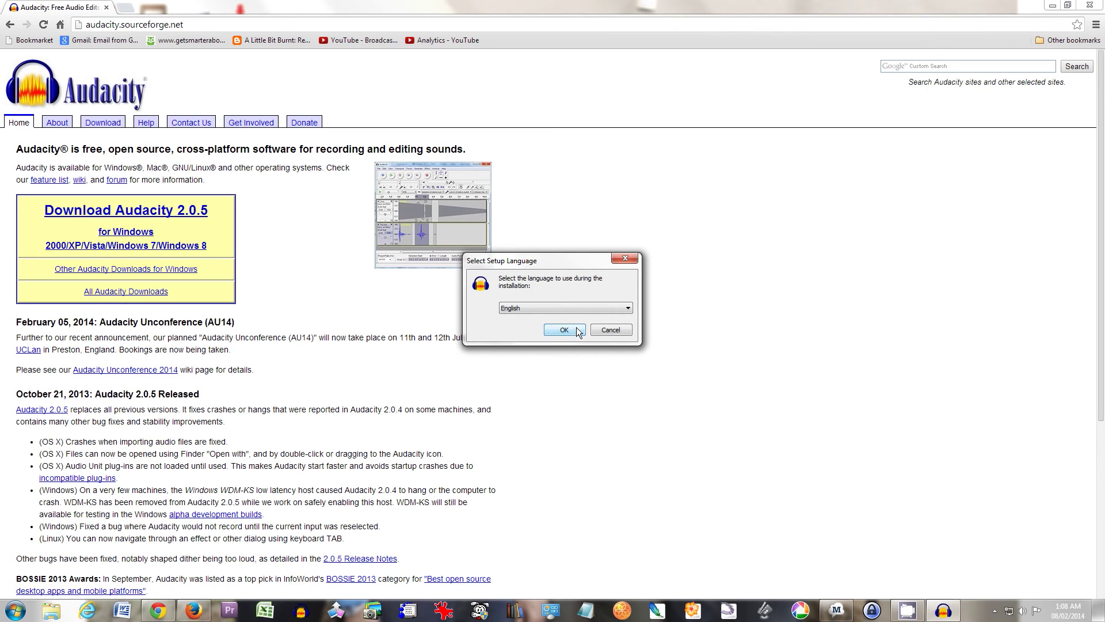
click(577, 331)
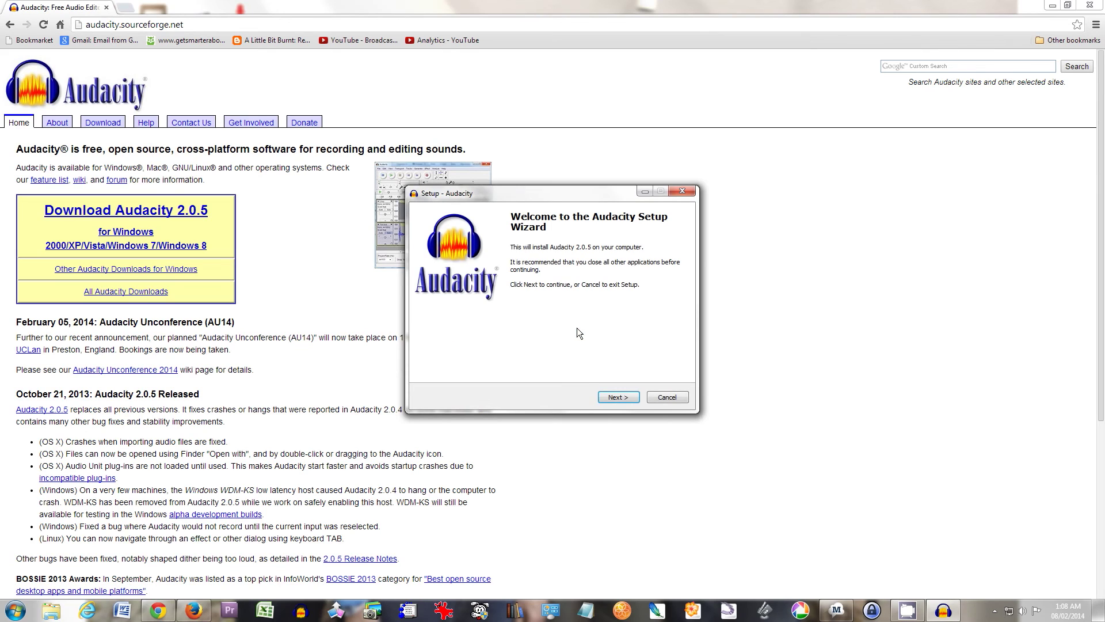
Install to the default Program Files (x86) location with a desktop icon, then finish and launch
click(613, 399)
click(614, 398)
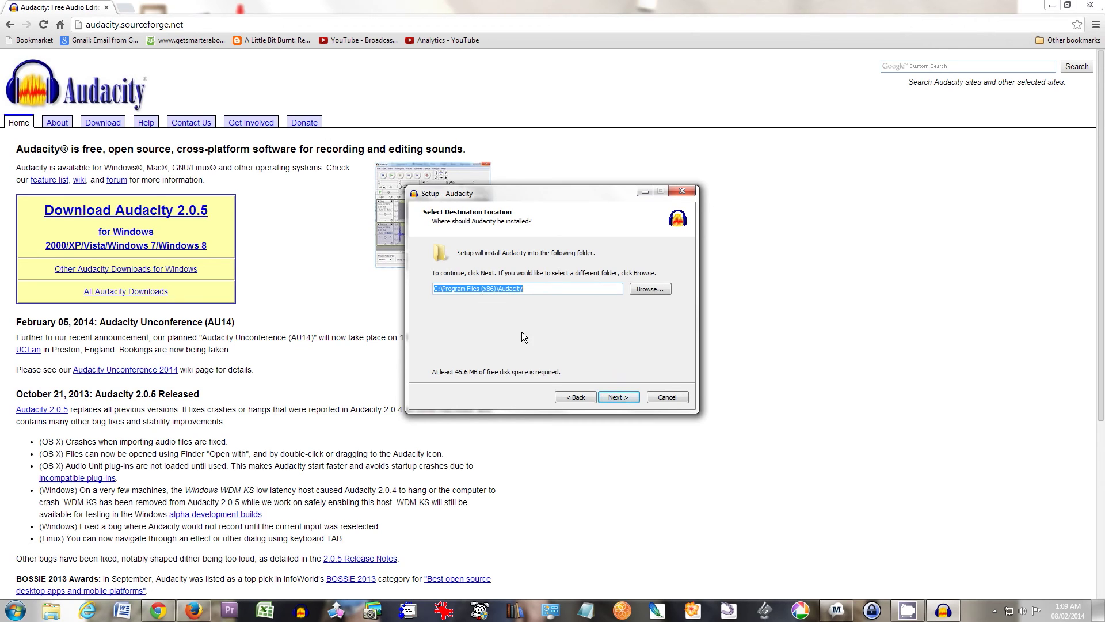
click(634, 401)
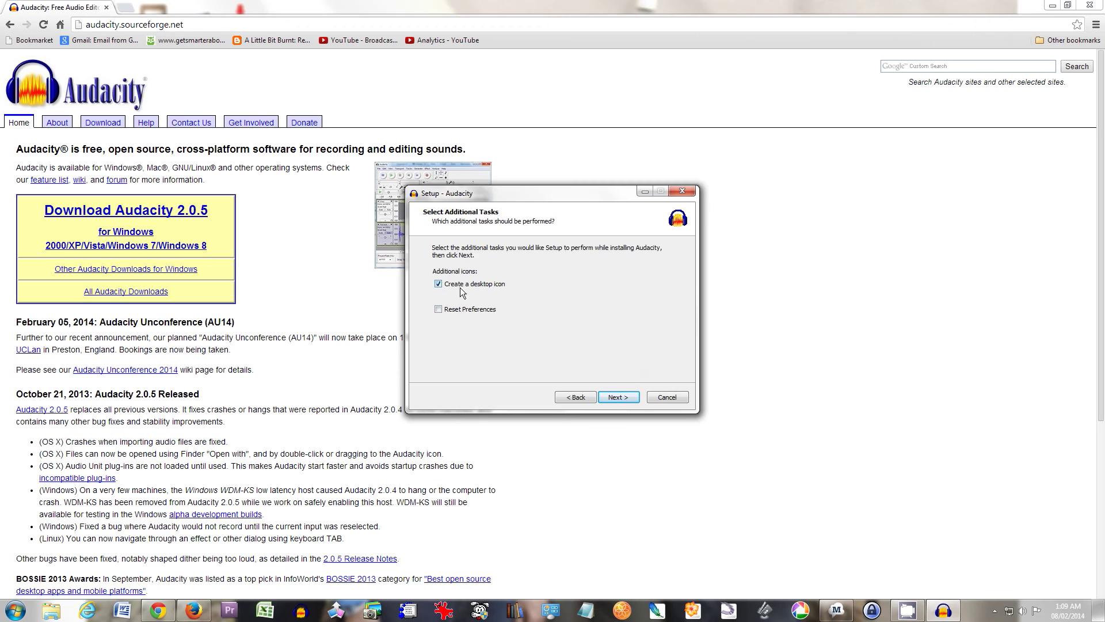
click(617, 400)
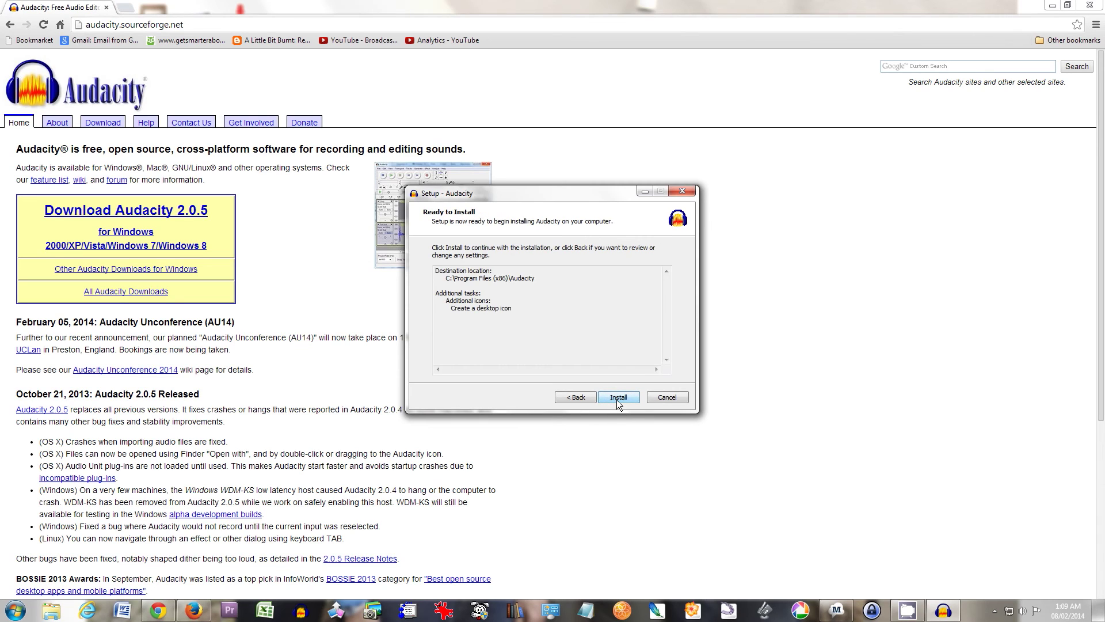
click(616, 398)
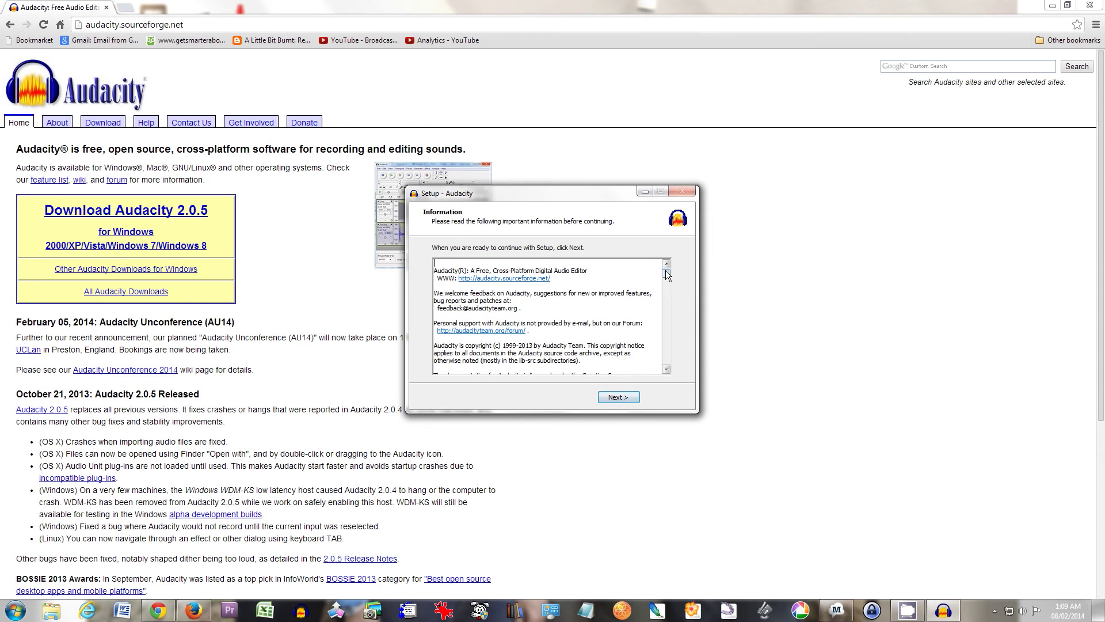
mouse_move(666, 273)
mouse_down()
mouse_move(671, 293)
mouse_move(662, 261)
mouse_up()
click(614, 398)
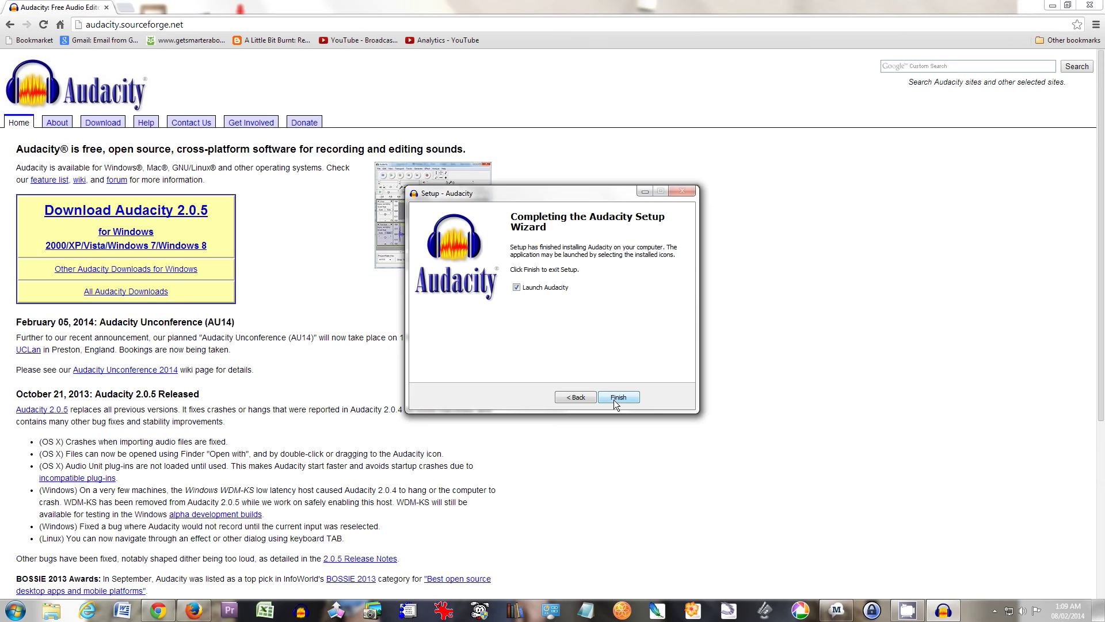
click(613, 398)
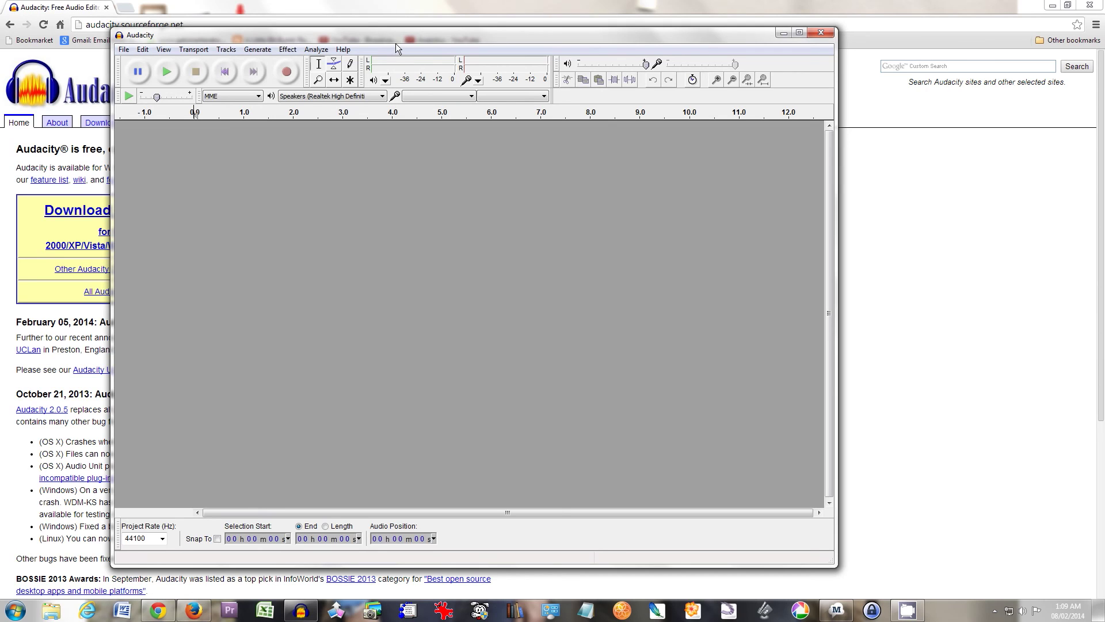
Resize the Audacity window, browse the Effect menu without applying anything, then close Audacity
click(799, 32)
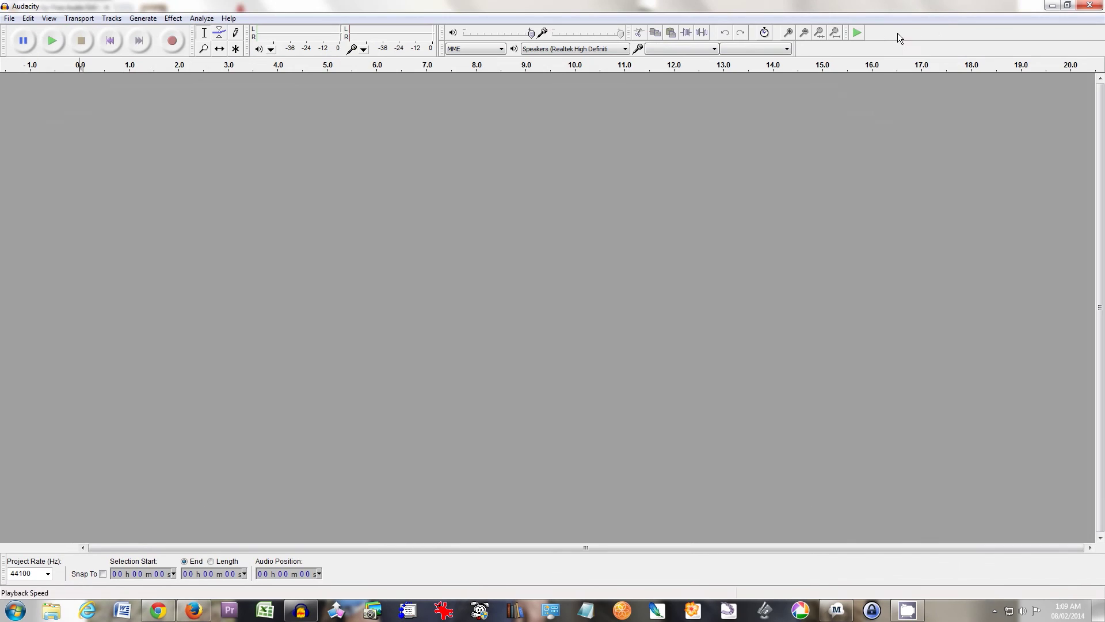
click(1068, 5)
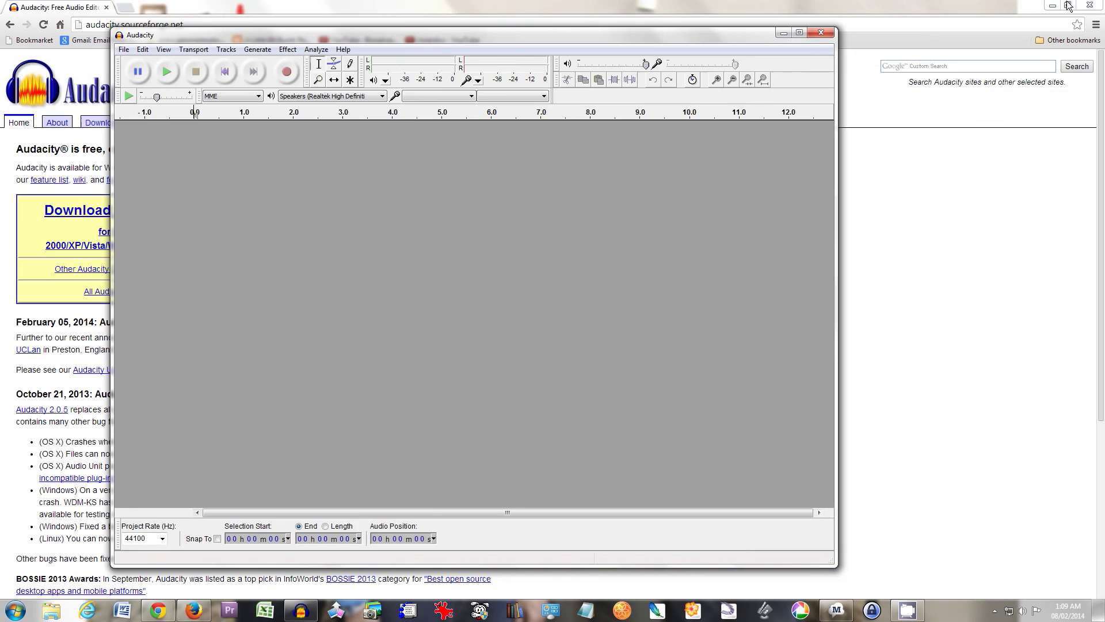
click(293, 50)
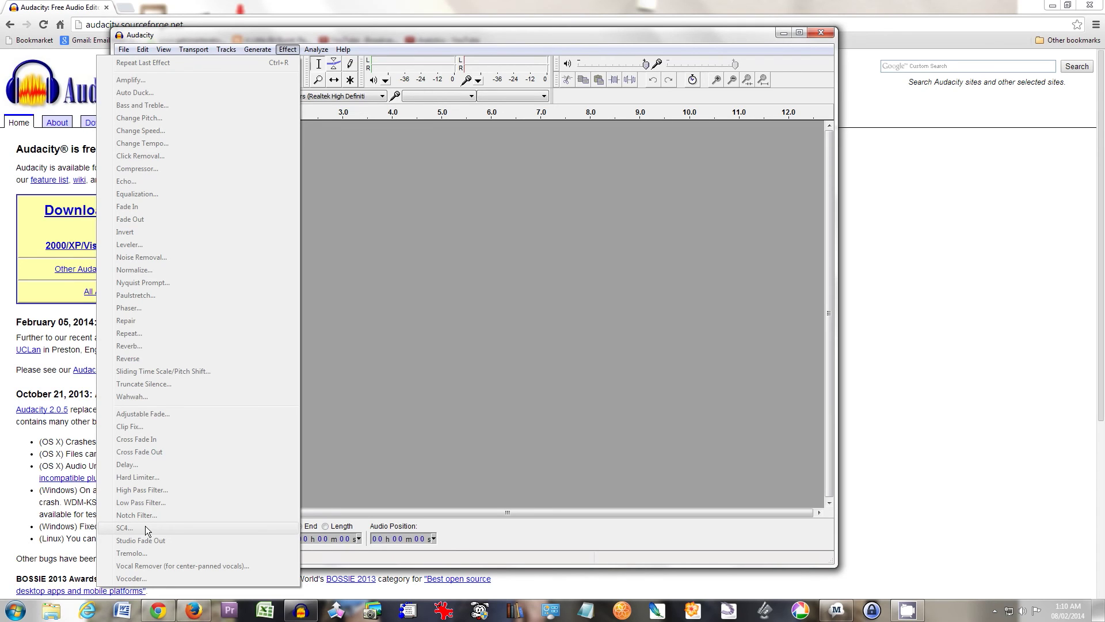
click(451, 322)
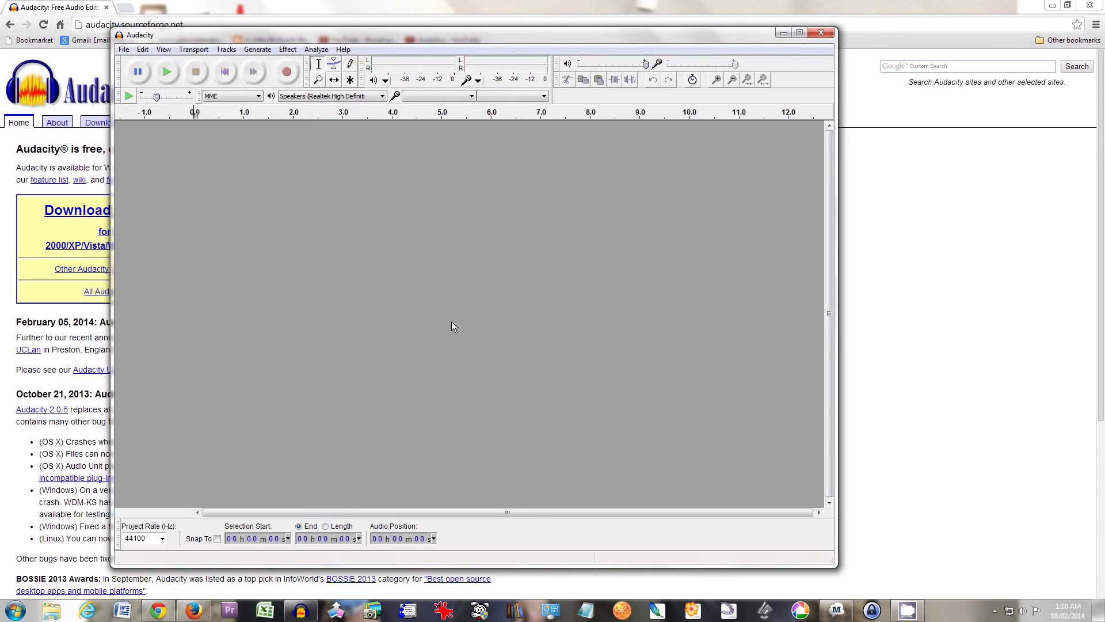
double_click(119, 35)
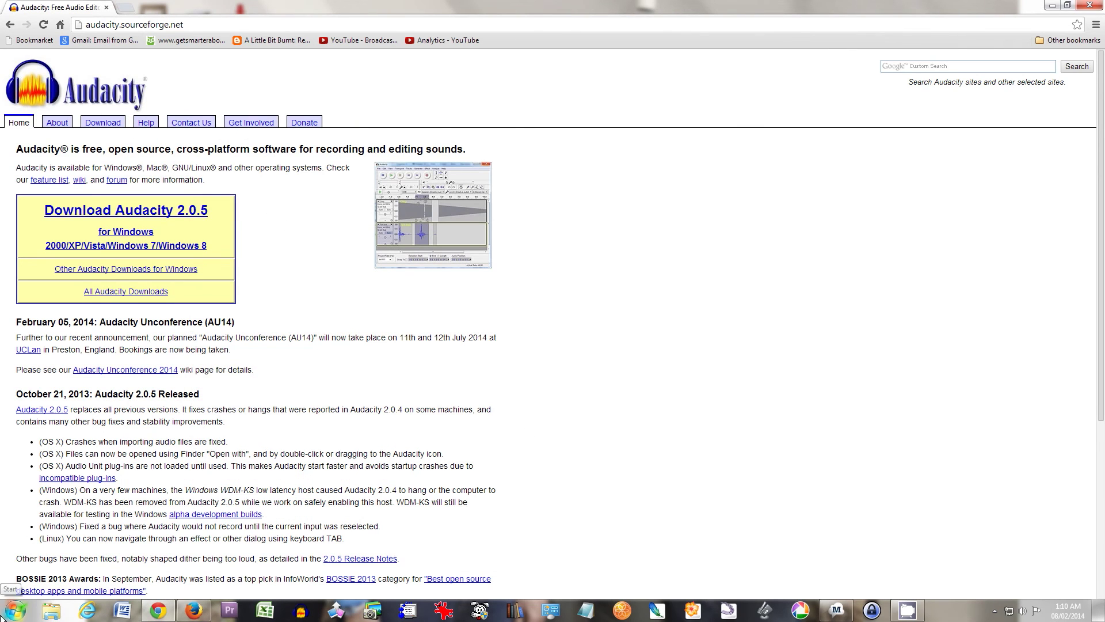
Relaunch Audacity from the Start menu's program list, close it, and return to Chrome
click(6, 615)
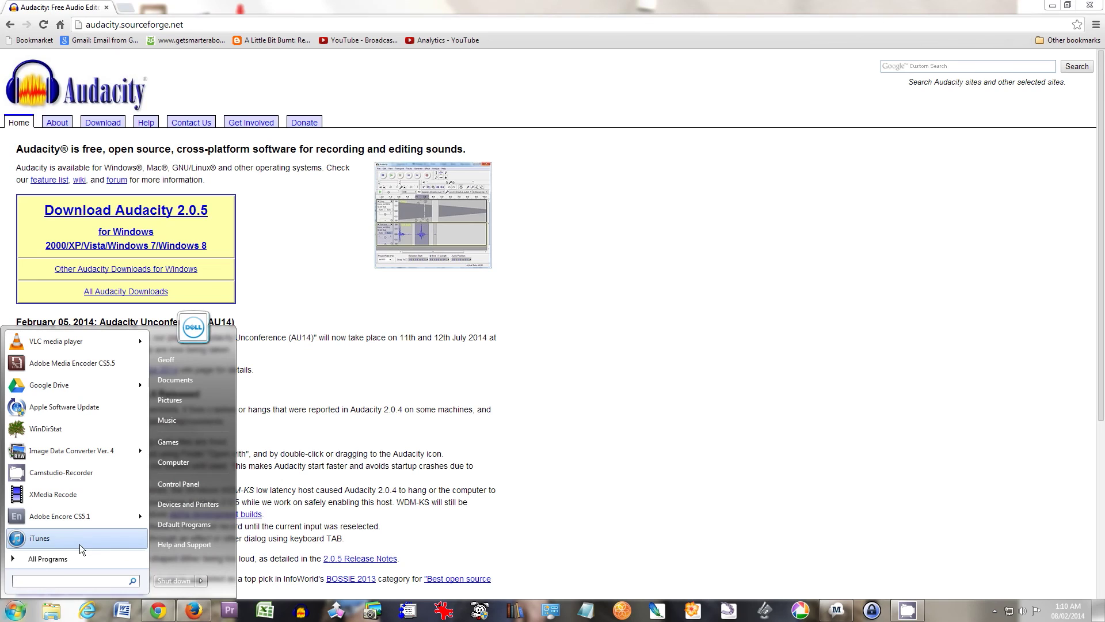
click(110, 556)
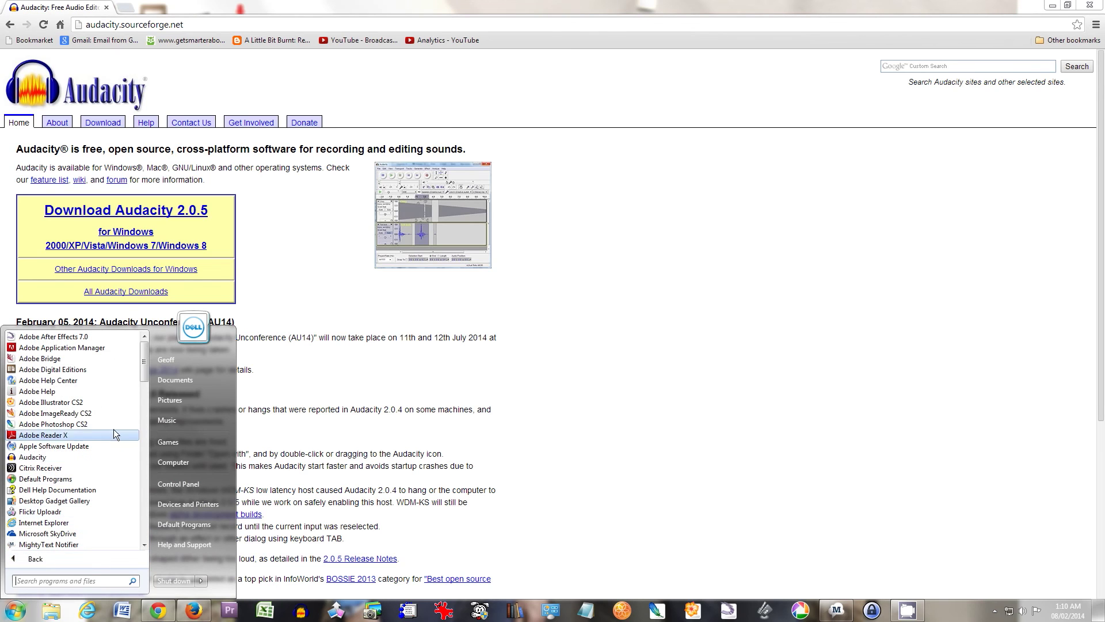
click(43, 459)
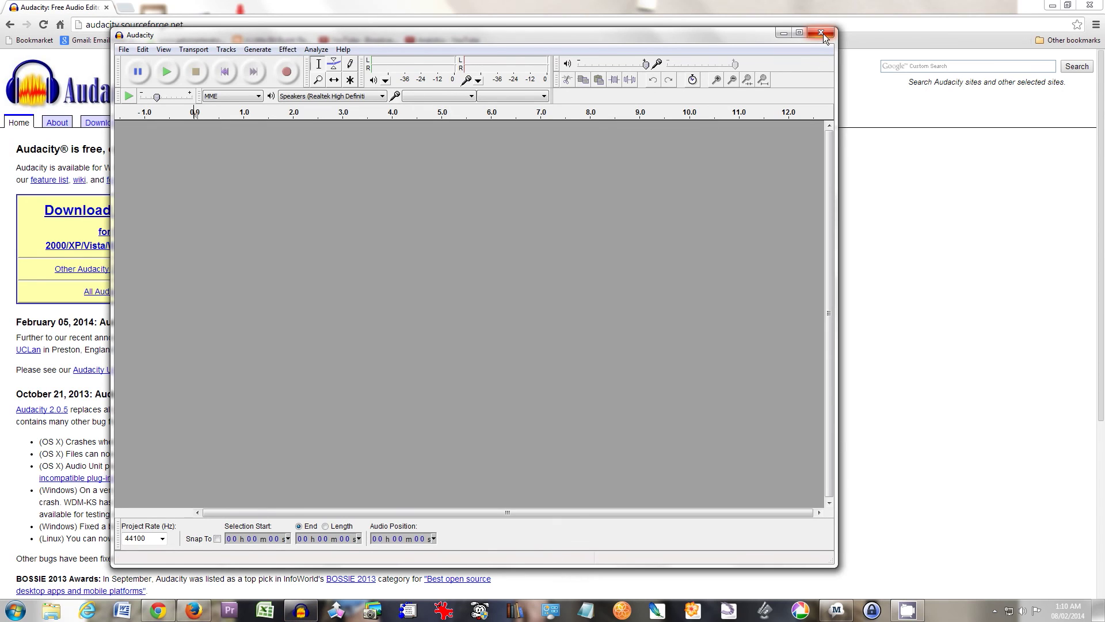
click(823, 34)
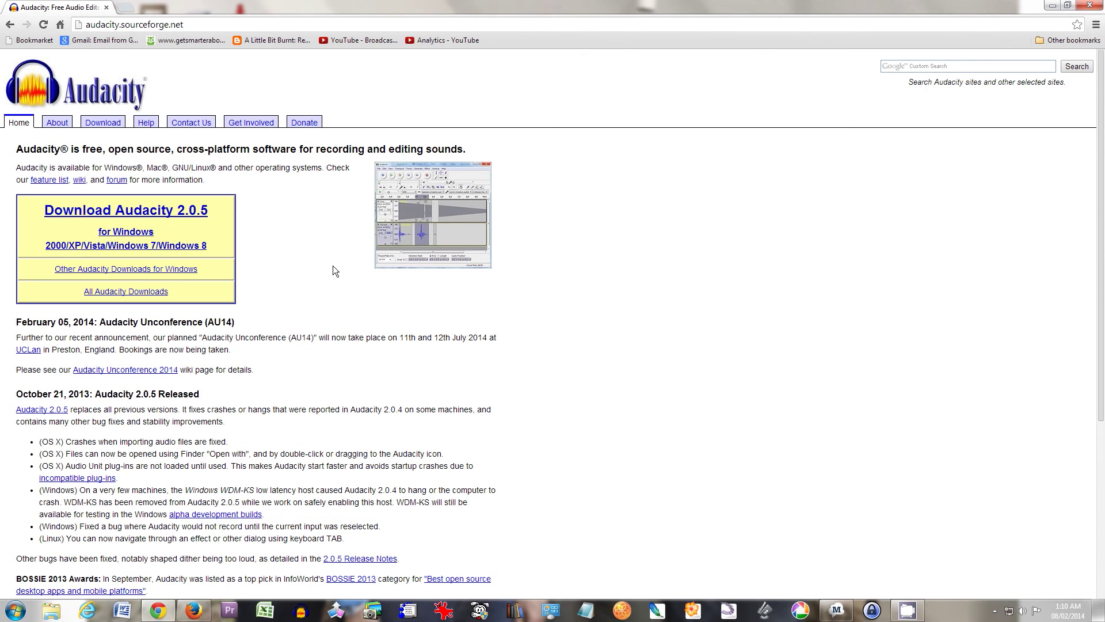
click(10, 24)
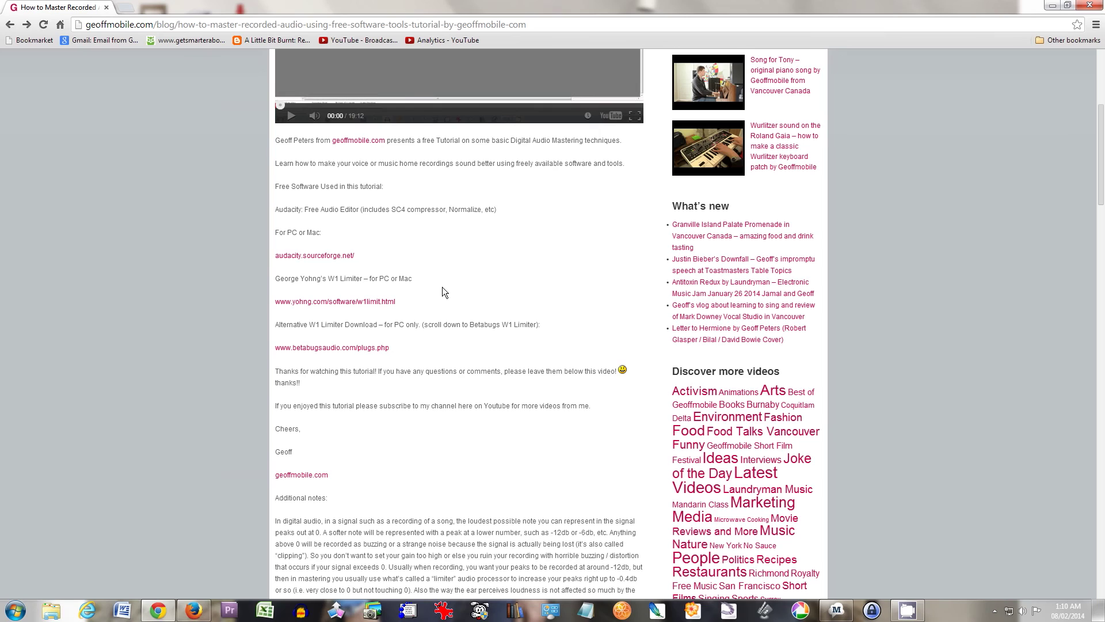
Open the yohng.com W1 Limiter page and download its Windows version
click(340, 303)
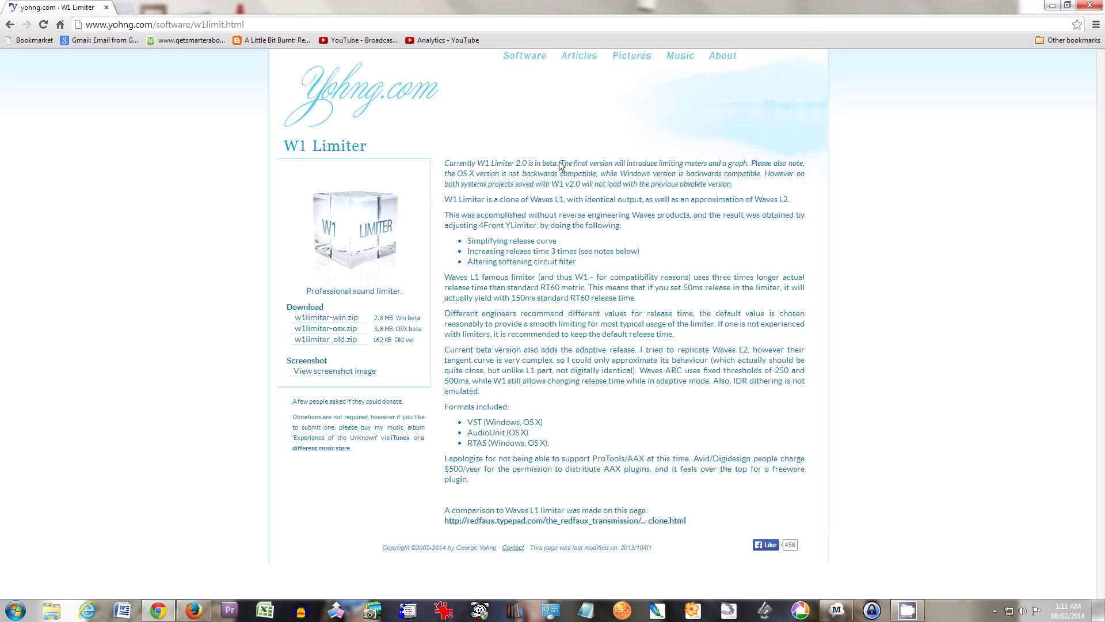
click(342, 320)
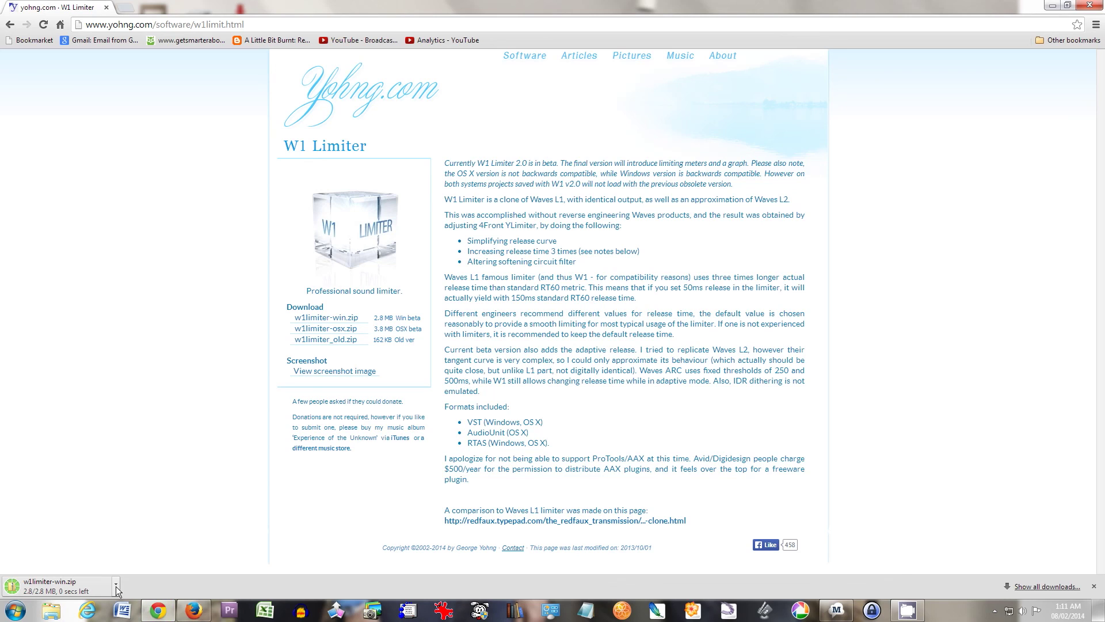
Reveal the downloaded w1limiter-win.zip in the Downloads folder with Show in folder
click(115, 586)
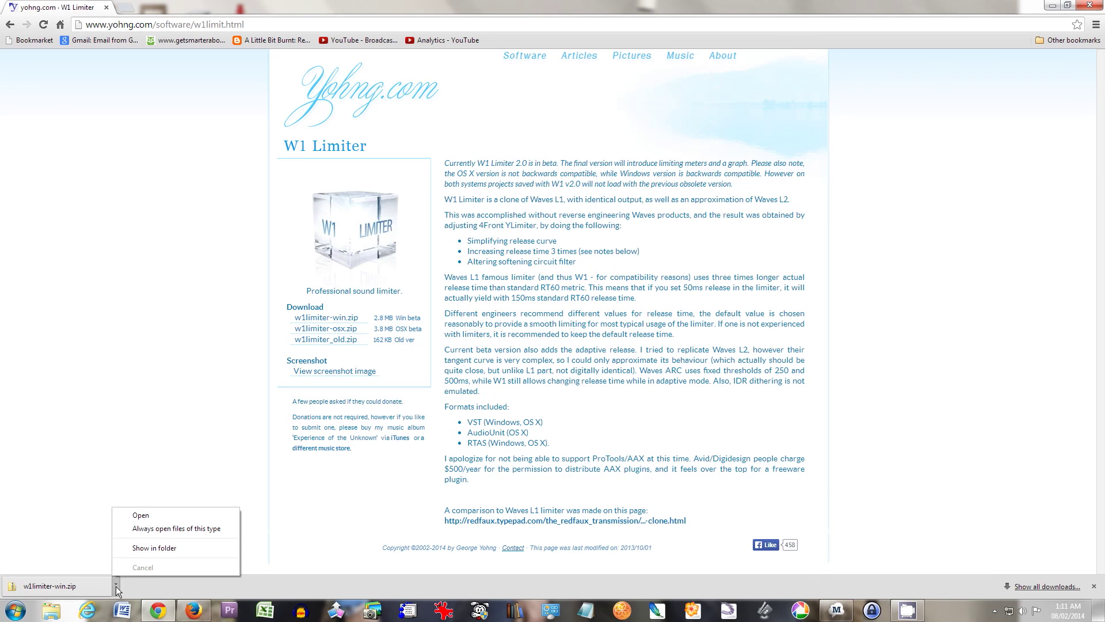
click(159, 549)
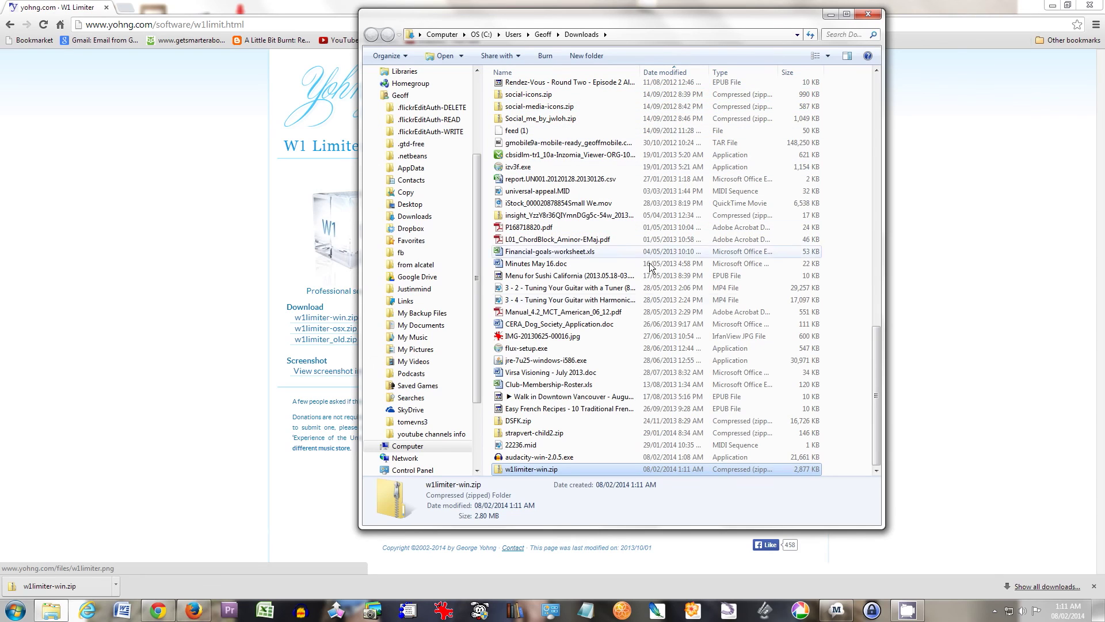
Extract w1limiter-win.zip with Extract All into the default w1limiter-win folder
right_click(544, 469)
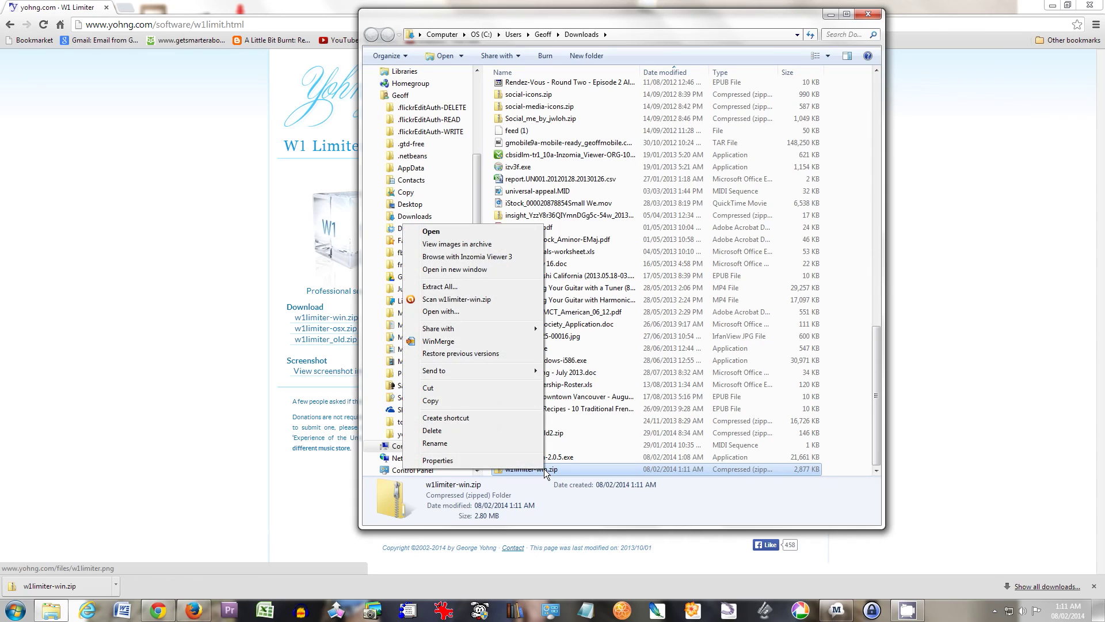
click(461, 286)
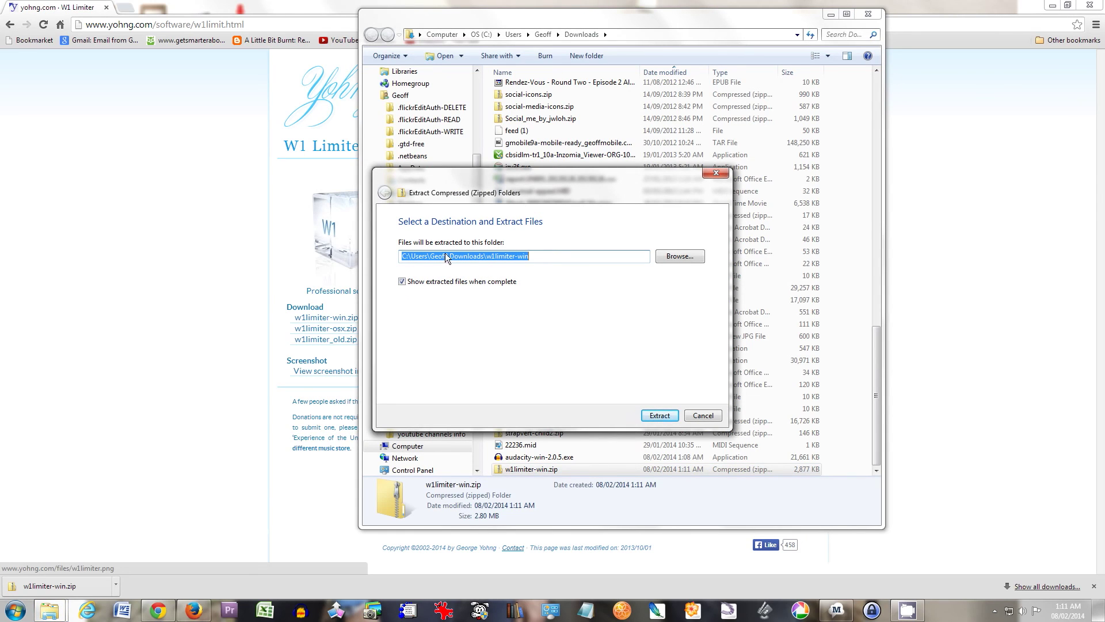
click(538, 254)
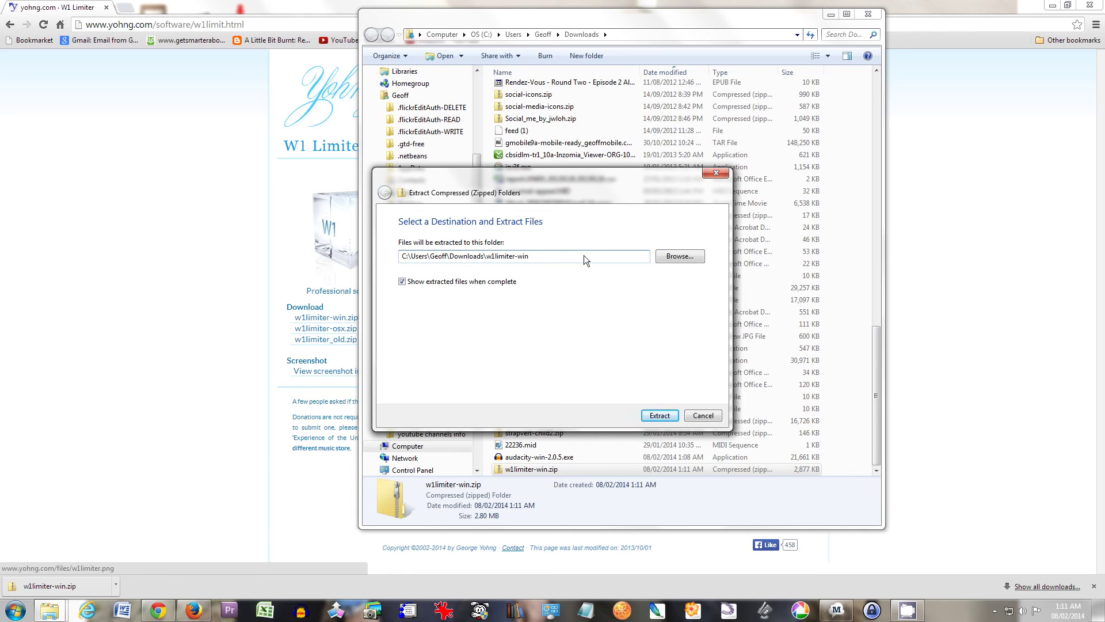
click(652, 420)
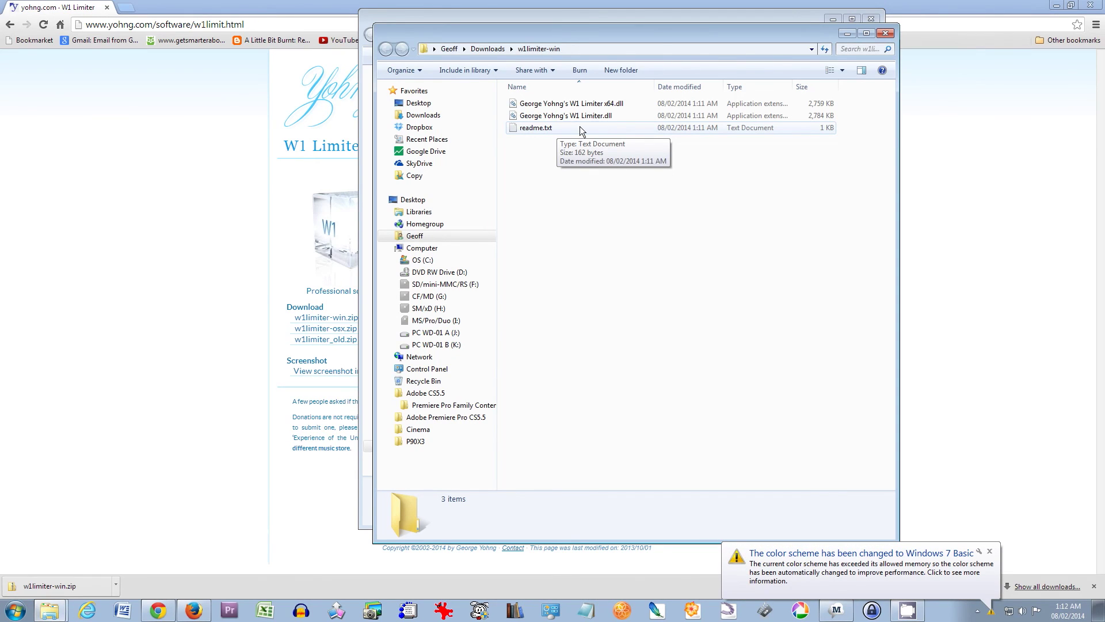
Copy the 32-bit W1 Limiter.dll from the w1limiter-win folder
click(598, 116)
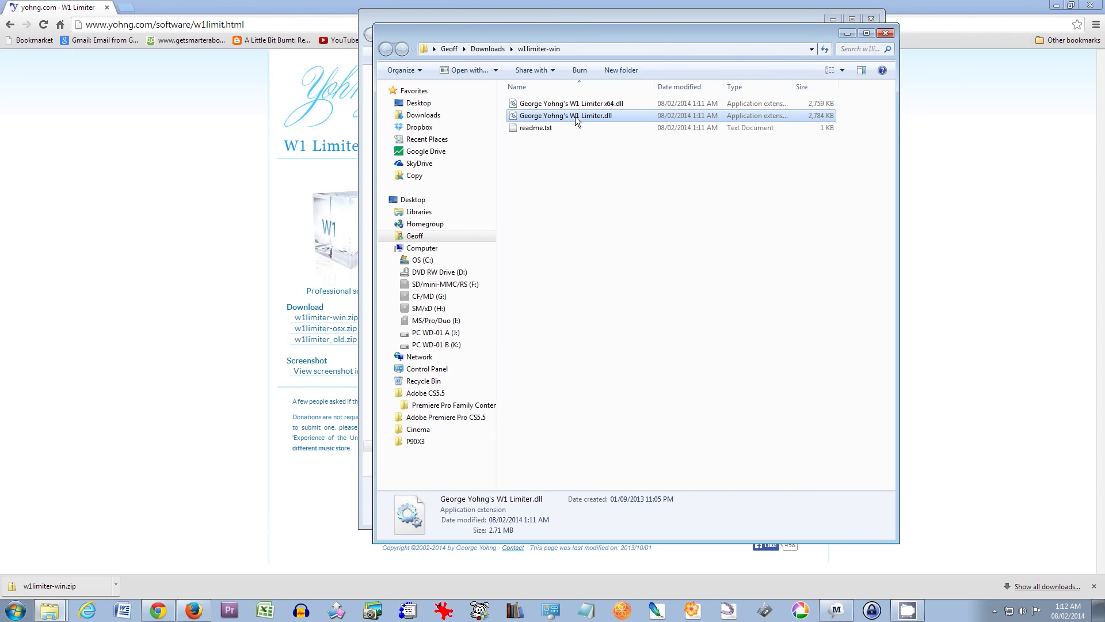
right_click(575, 116)
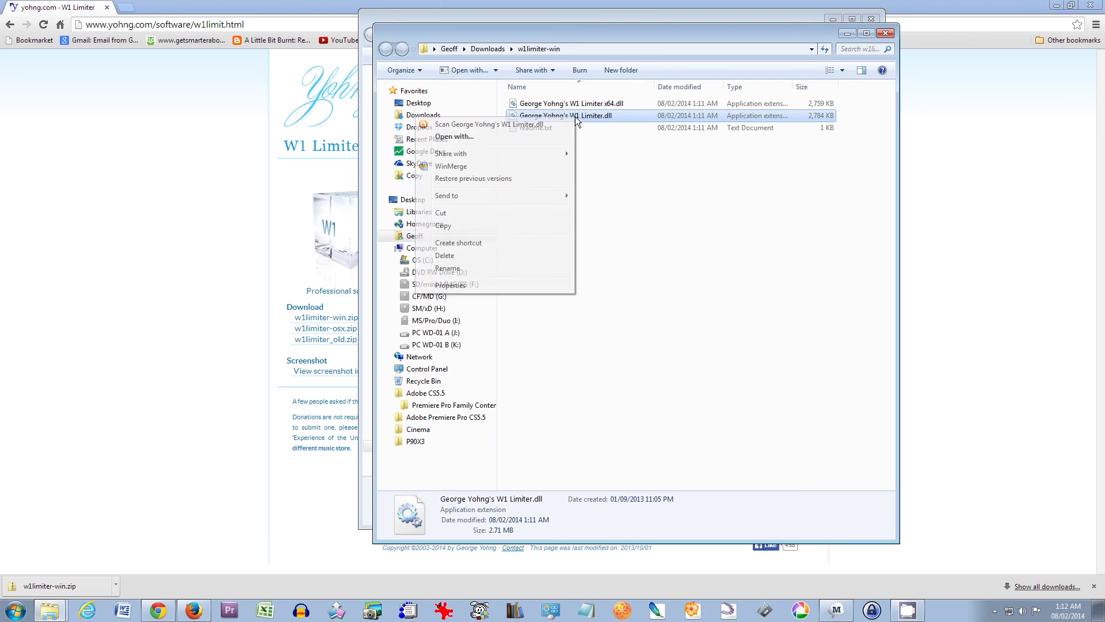
click(496, 226)
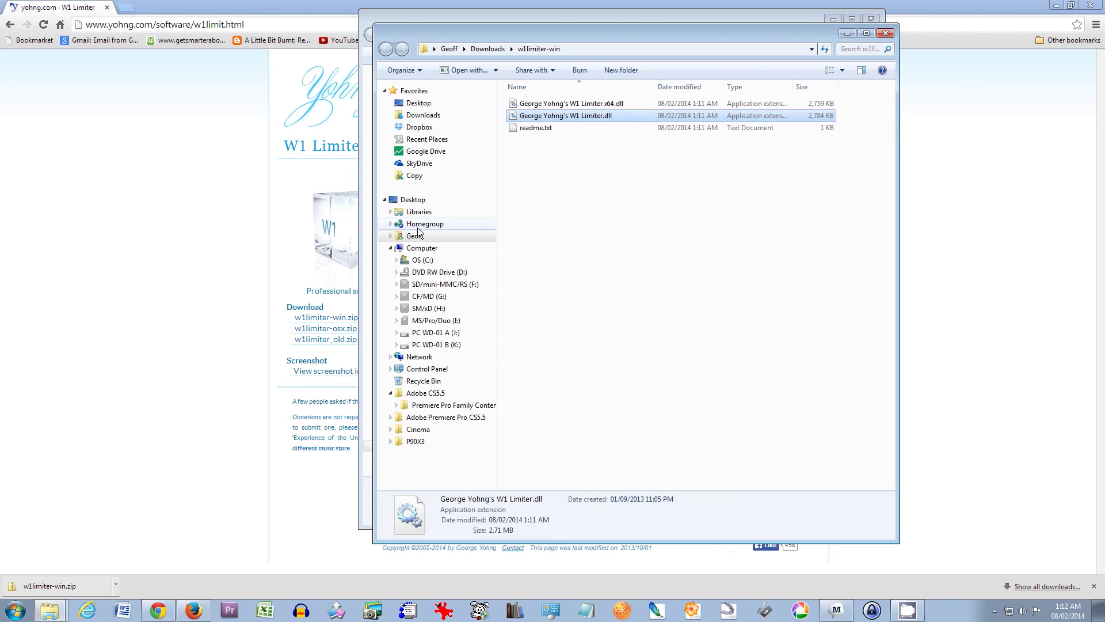
Navigate to OS (C:) > Program Files (x86) > Audacity > Plug-Ins in the navigation pane
click(396, 260)
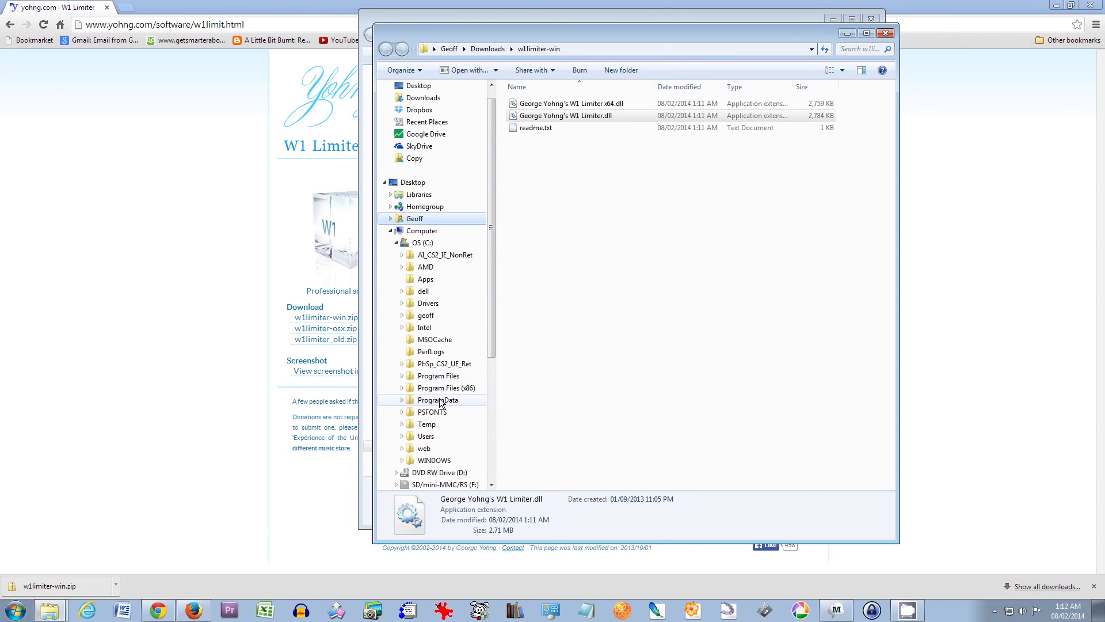
click(402, 388)
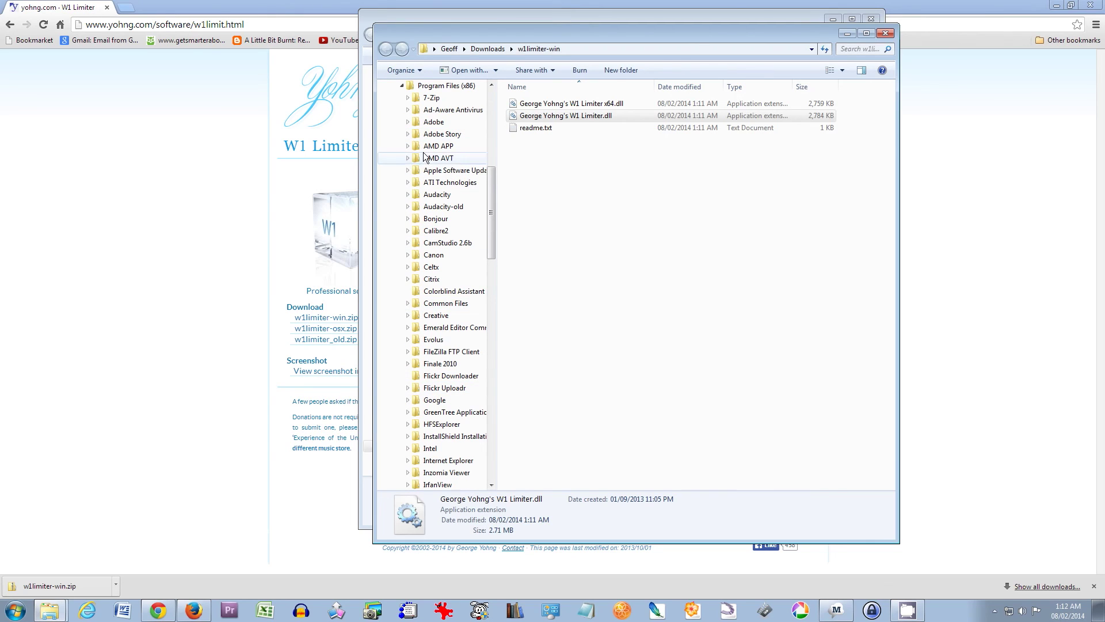
click(407, 195)
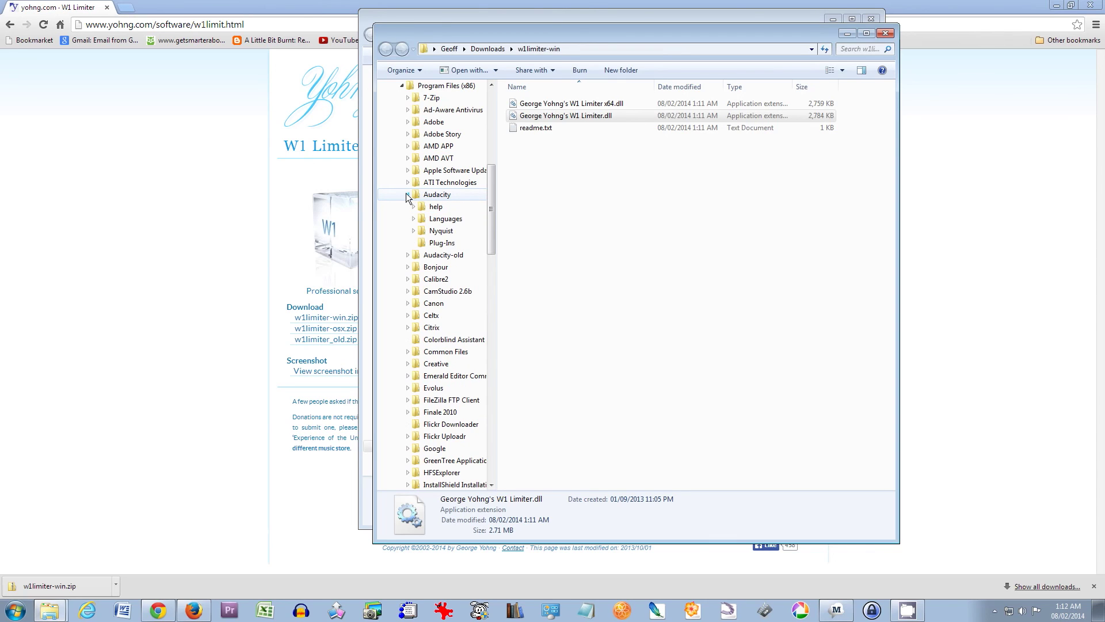
click(441, 243)
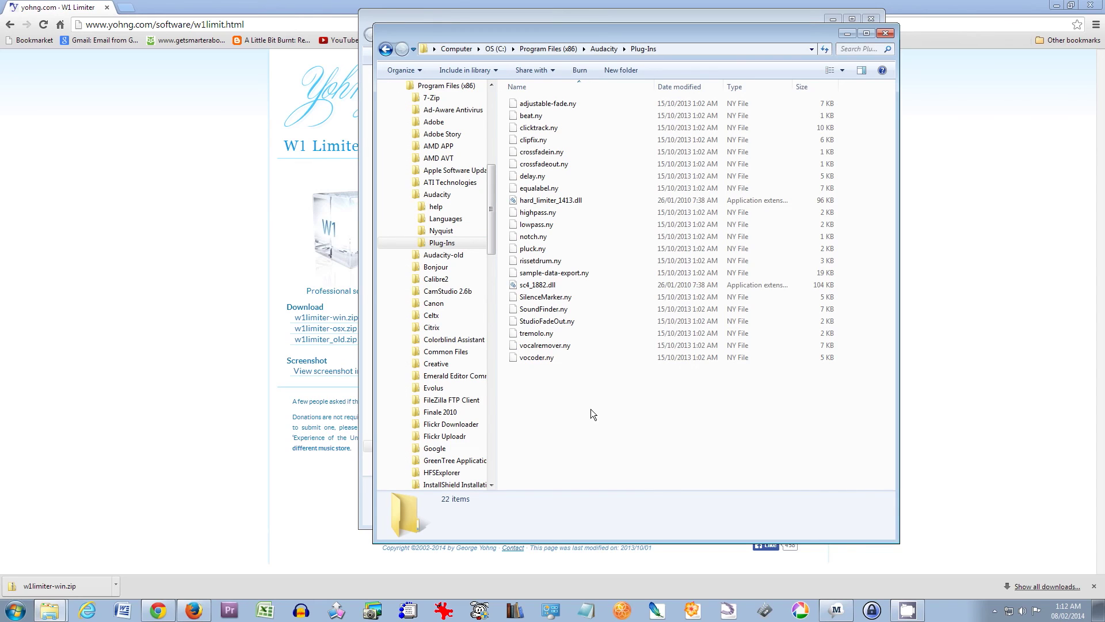
Paste W1 Limiter.dll into Plug-Ins, granting administrator permission when access is denied
right_click(551, 397)
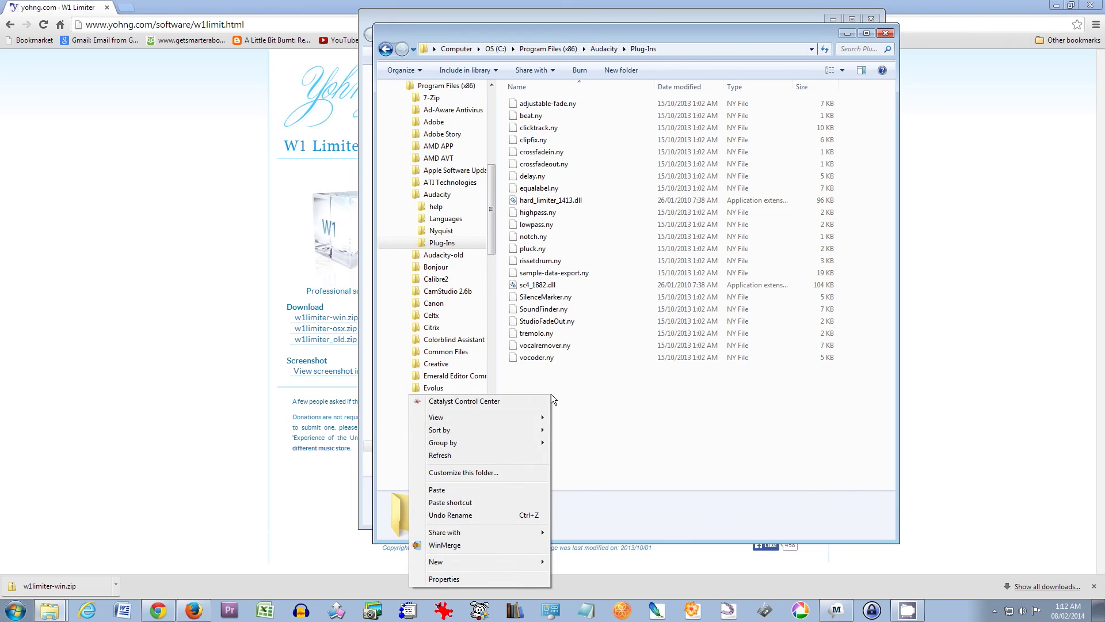
click(495, 488)
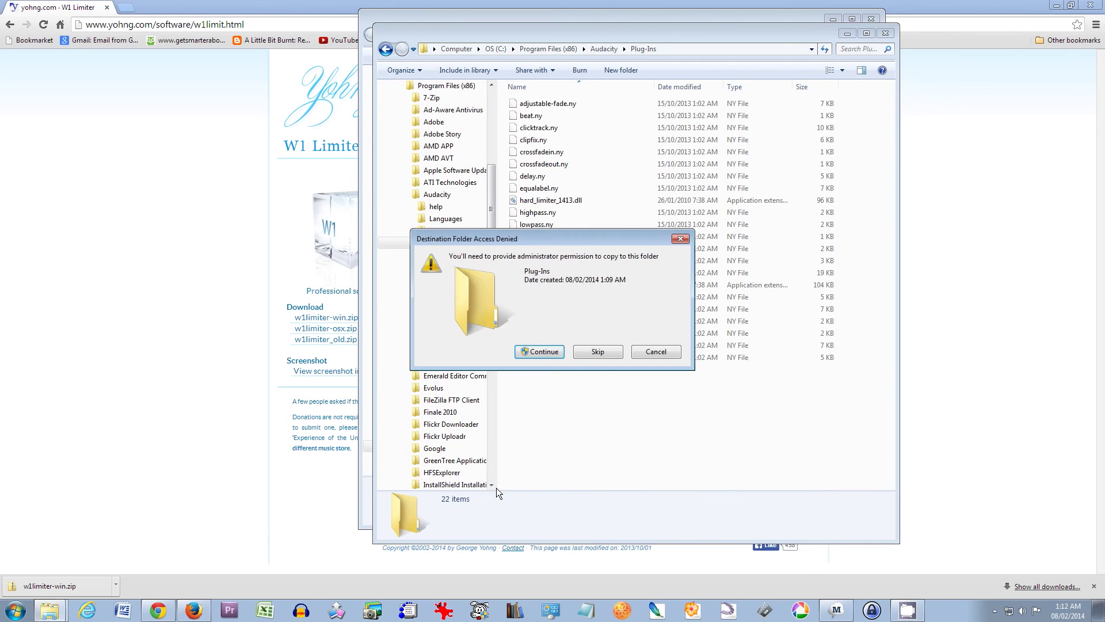
click(537, 352)
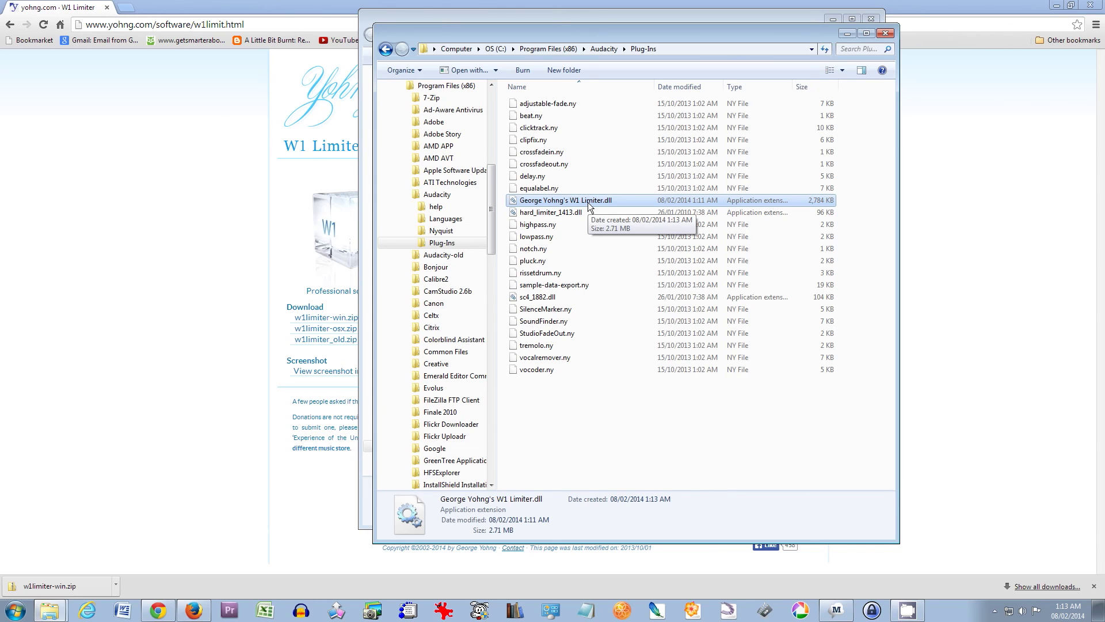
click(601, 422)
Launch Audacity from All Programs and look over its Effect menu
click(16, 609)
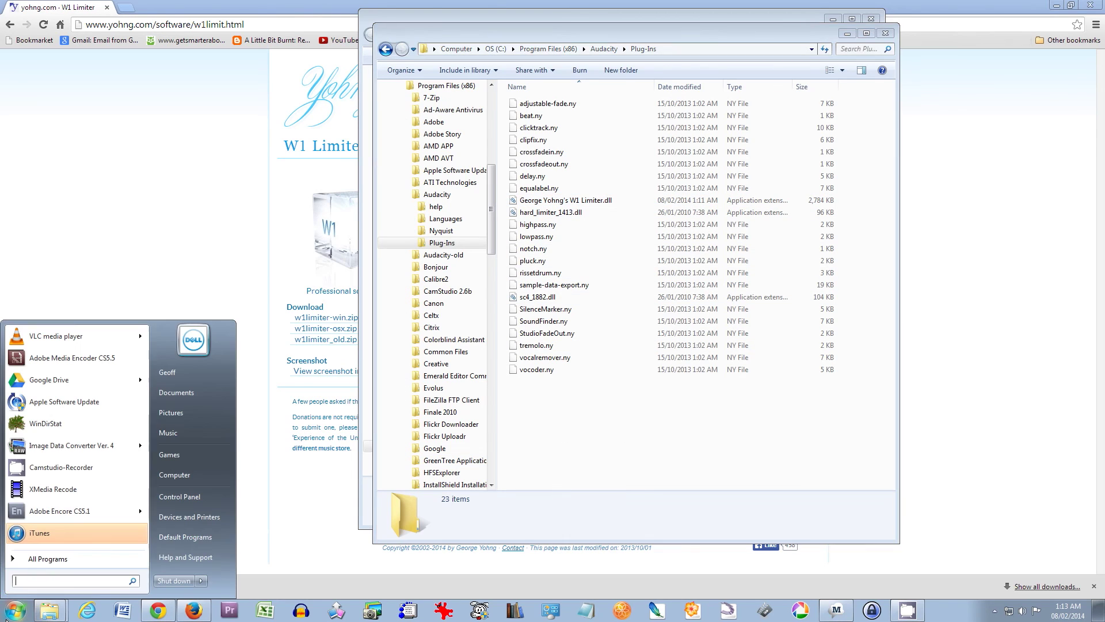
click(59, 557)
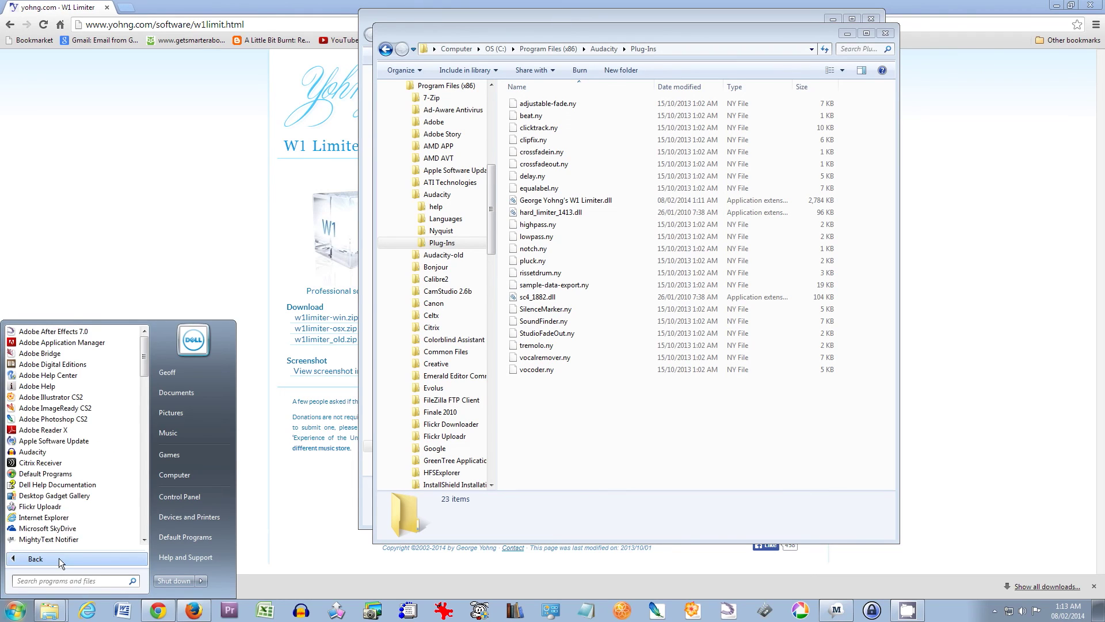
click(36, 453)
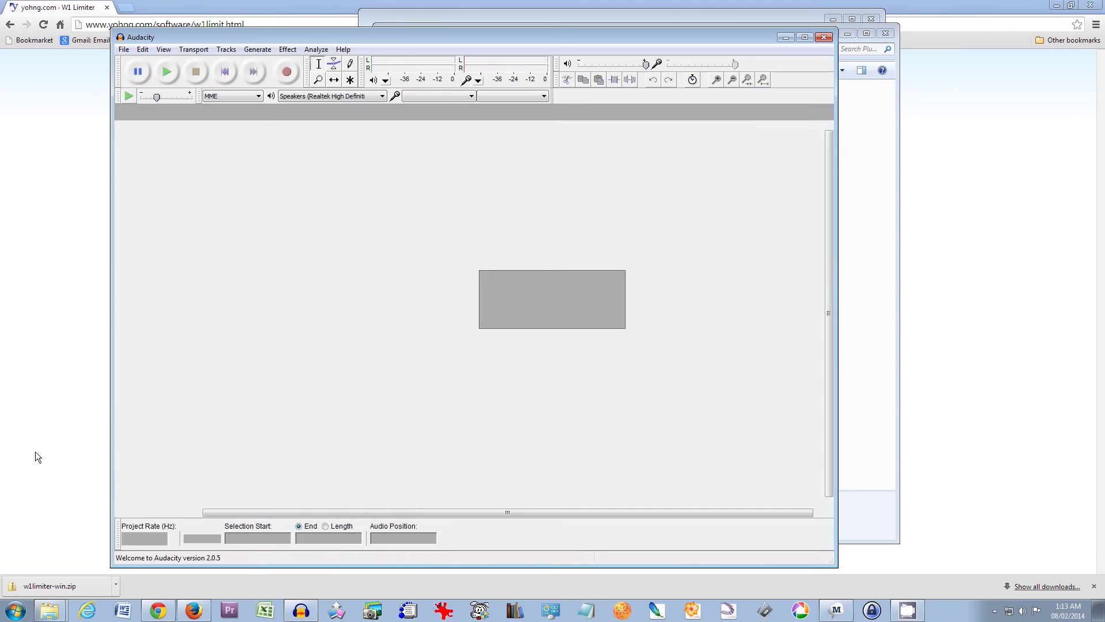
click(287, 49)
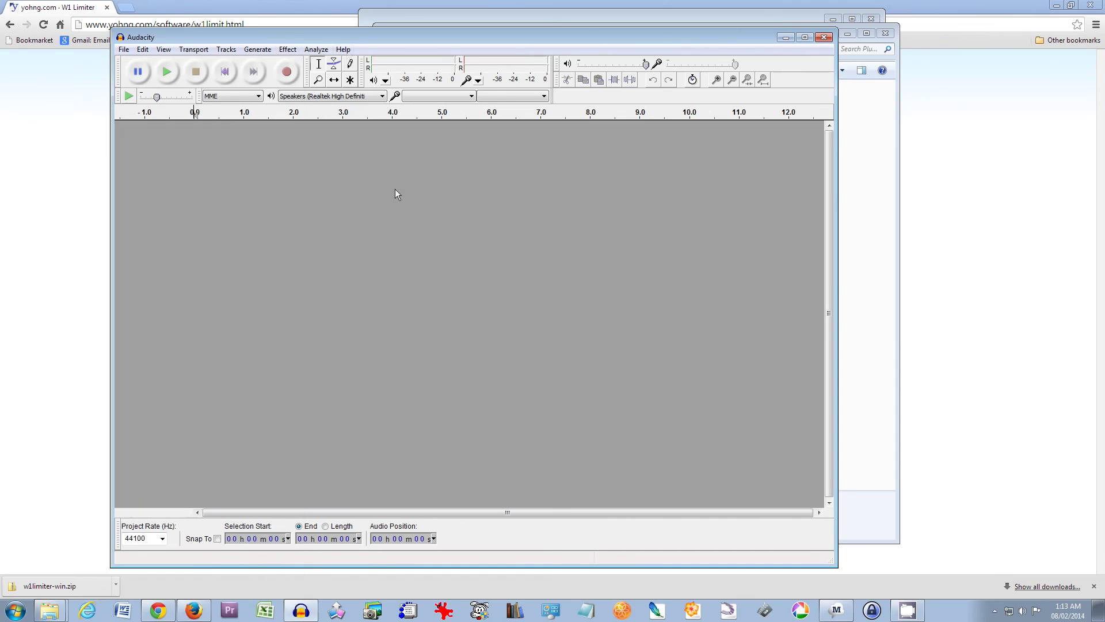
click(126, 49)
Enable 'Rescan VST effects next time Audacity is started' in the Effects preferences and confirm
mouse_move(142, 49)
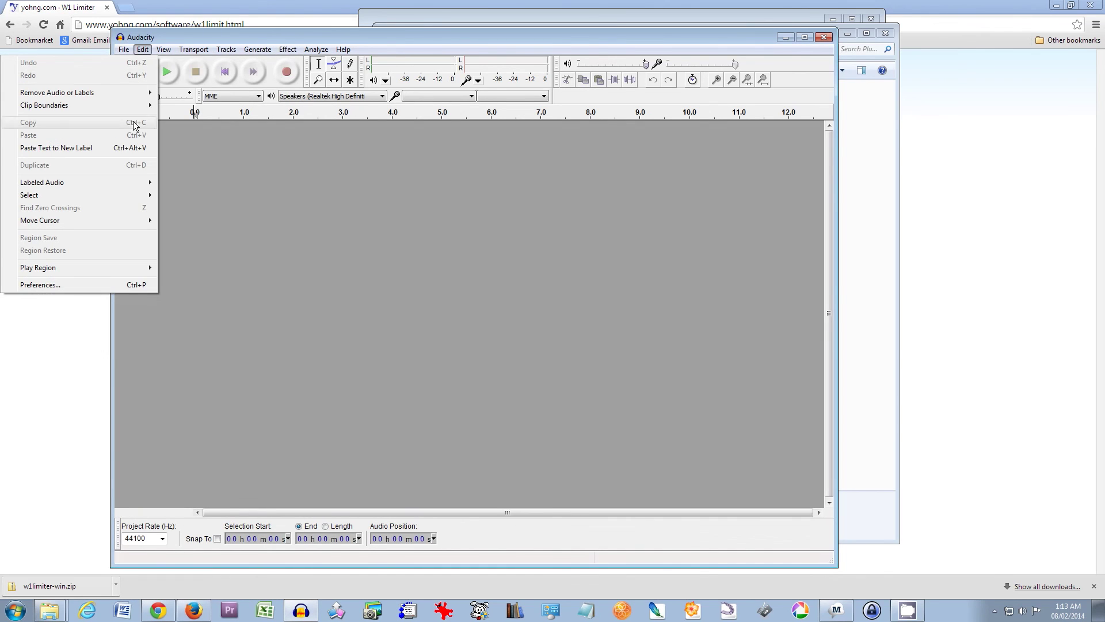
click(148, 285)
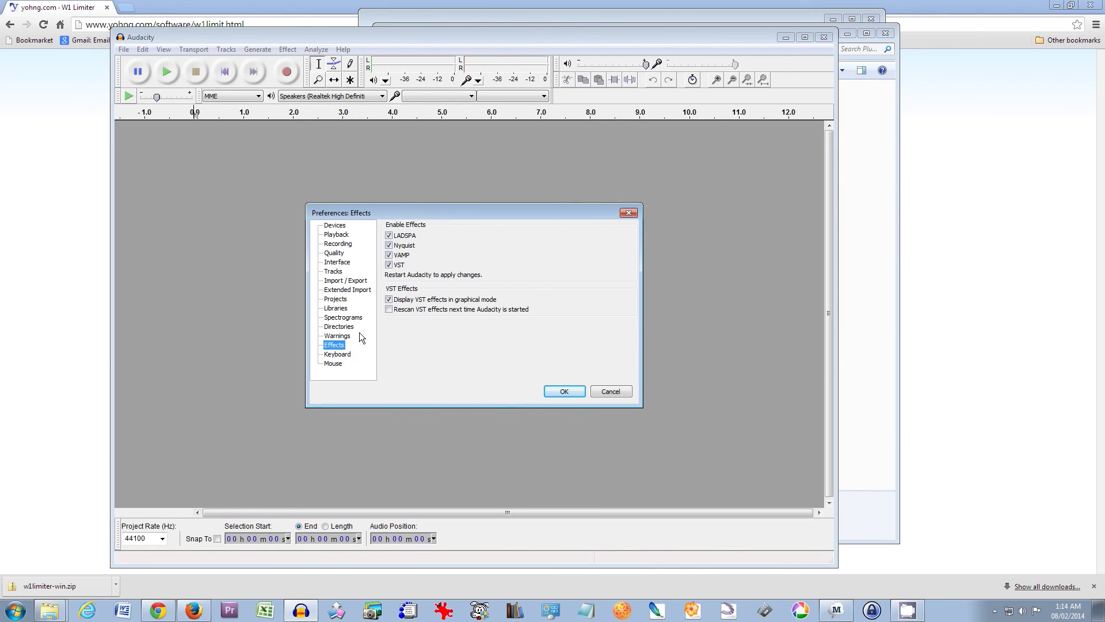
click(388, 310)
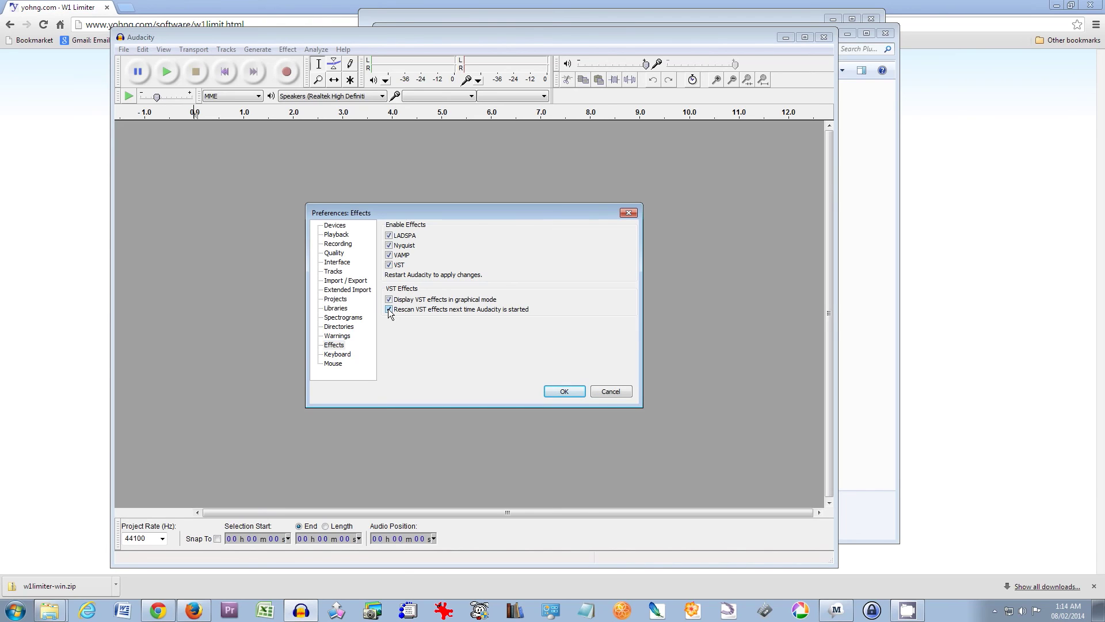
click(571, 389)
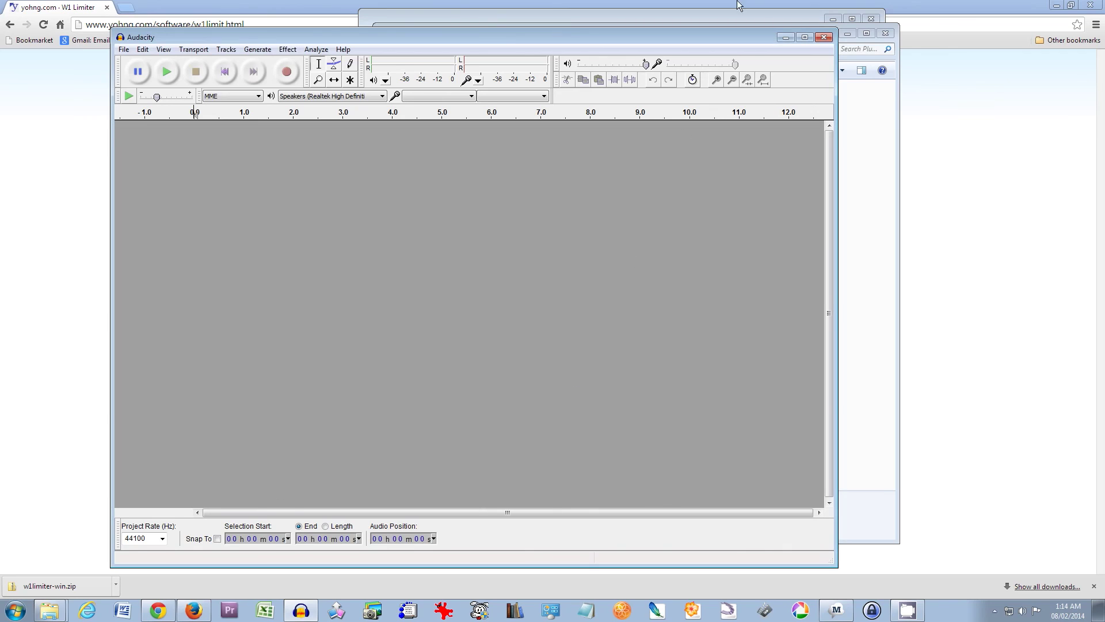
Restart Audacity and register the three detected VST plug-ins, including W1 Limiter
click(825, 38)
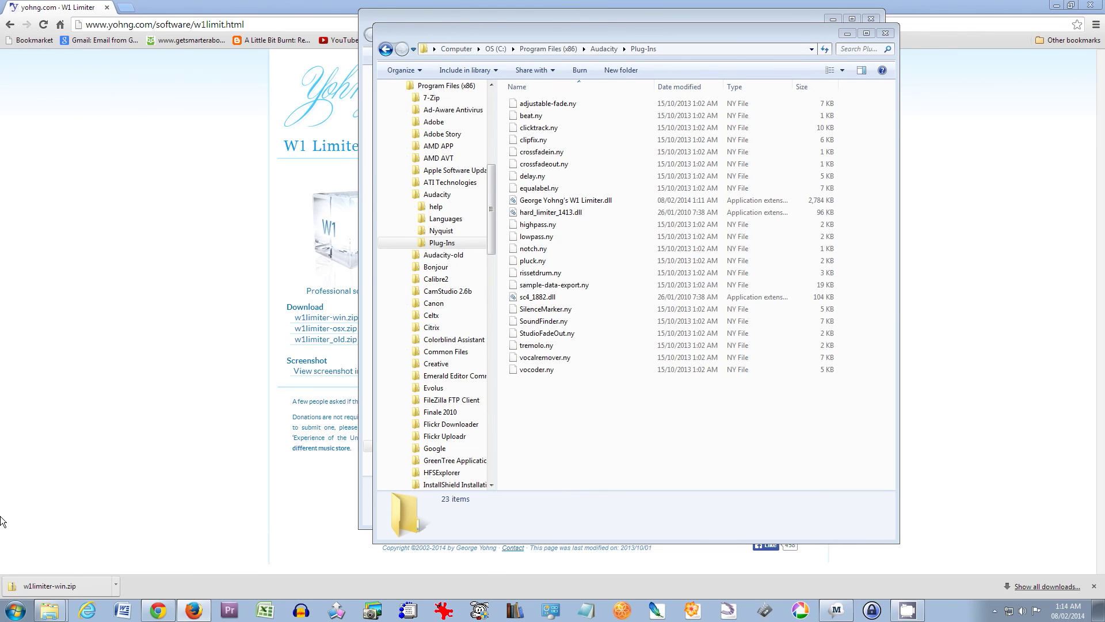
click(16, 610)
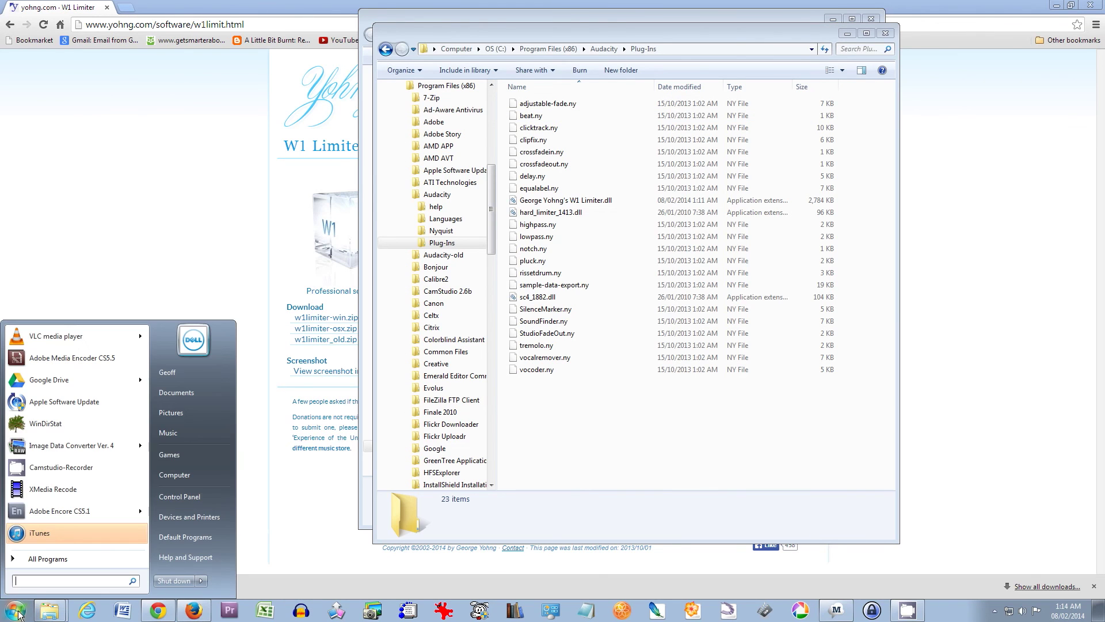
click(59, 563)
click(23, 452)
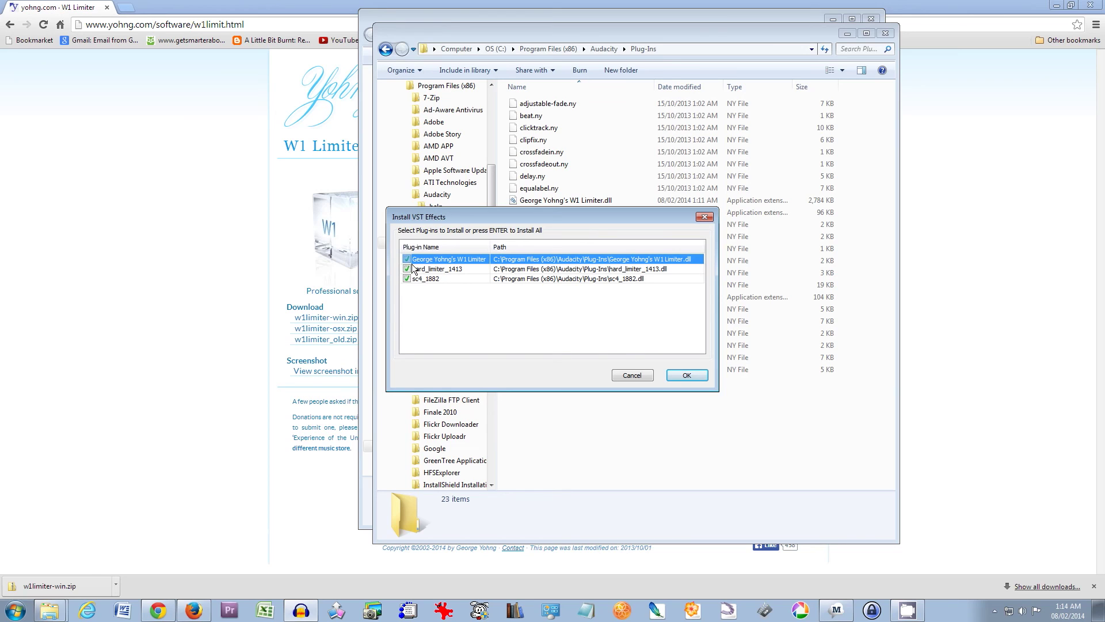
click(690, 379)
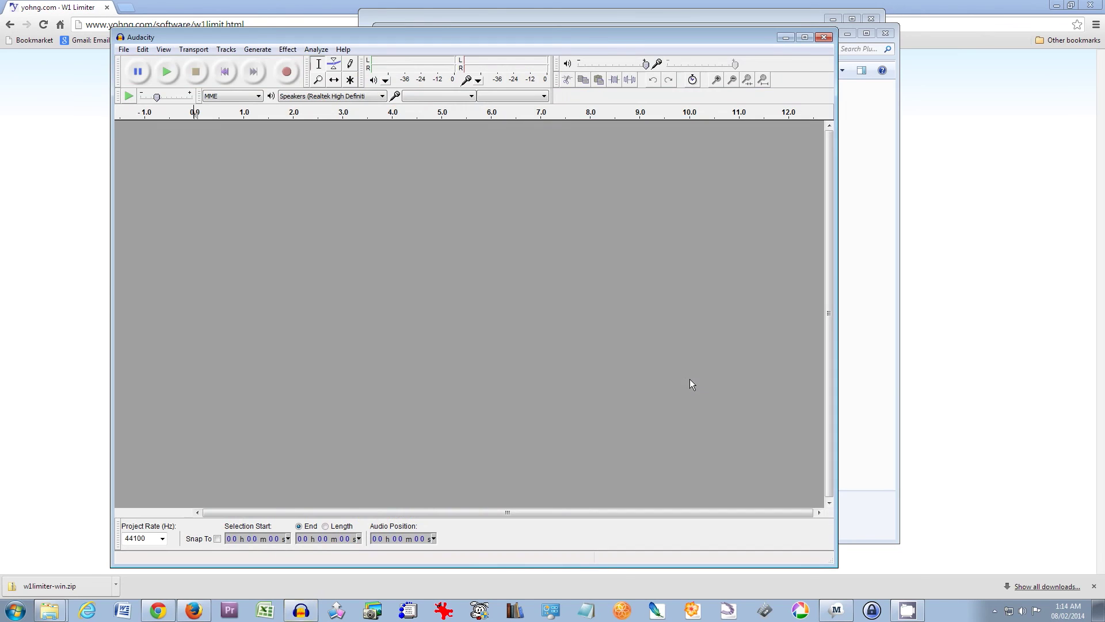
Check that the Effect menu lists George Yohng: W1 Limiter, Hard Limiter and SC4, then close it
click(291, 50)
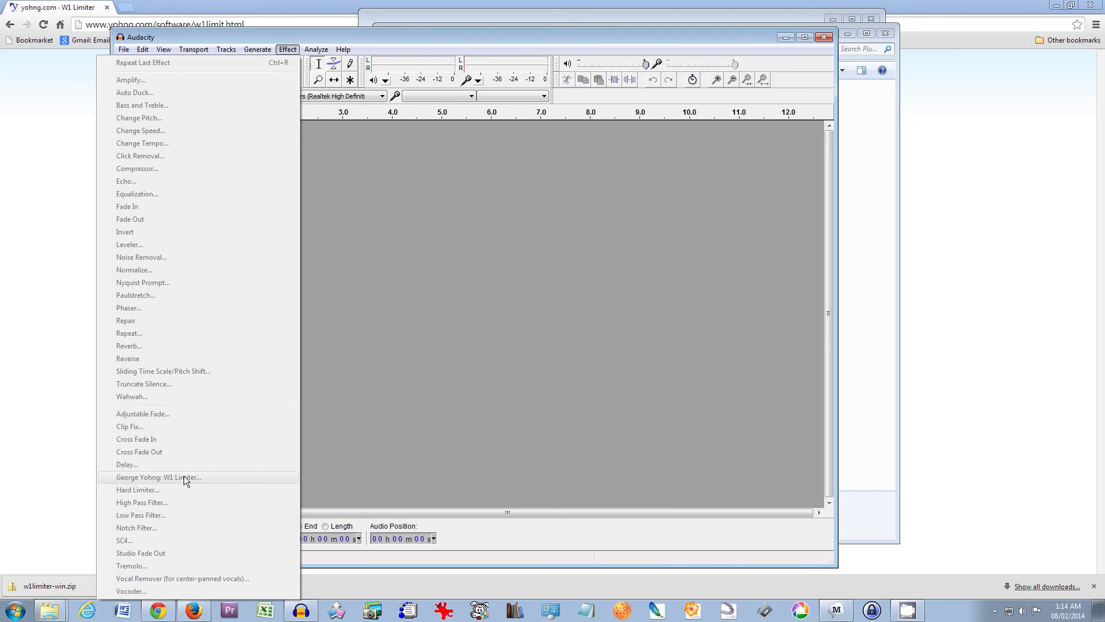
click(381, 276)
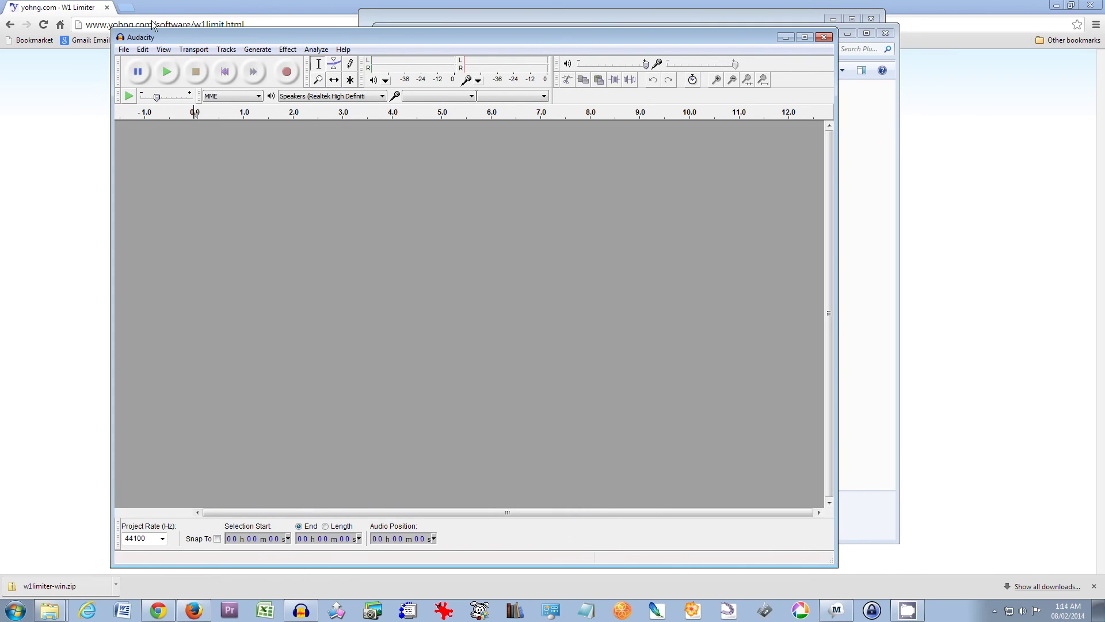
Import ZOOM0005 video 2.WAV through File > Open, scrolling the file list to find it
click(128, 50)
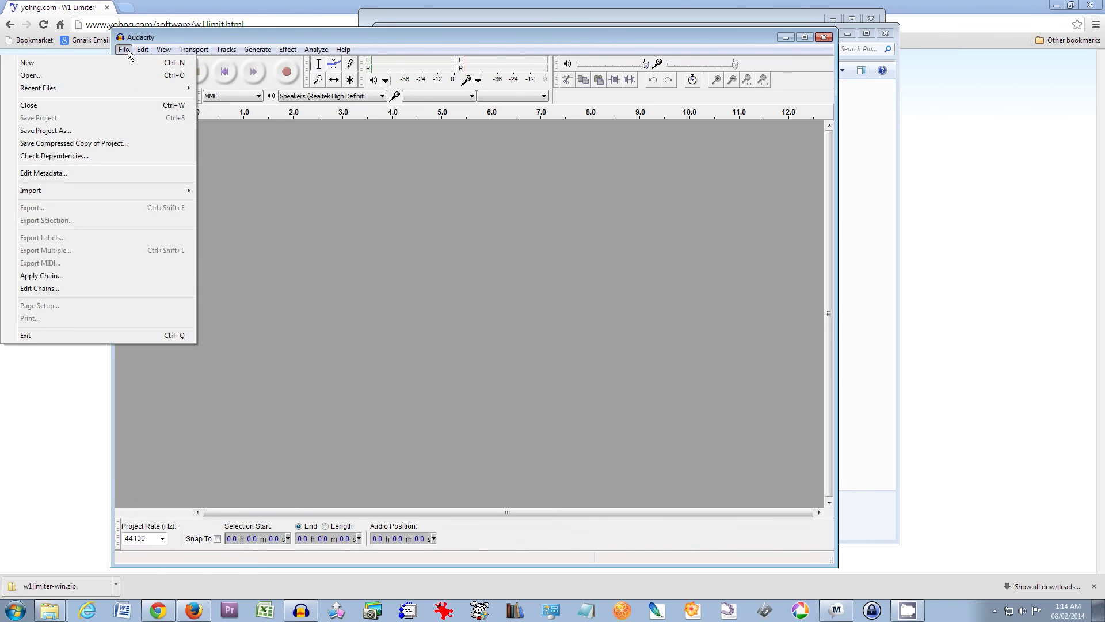
click(57, 75)
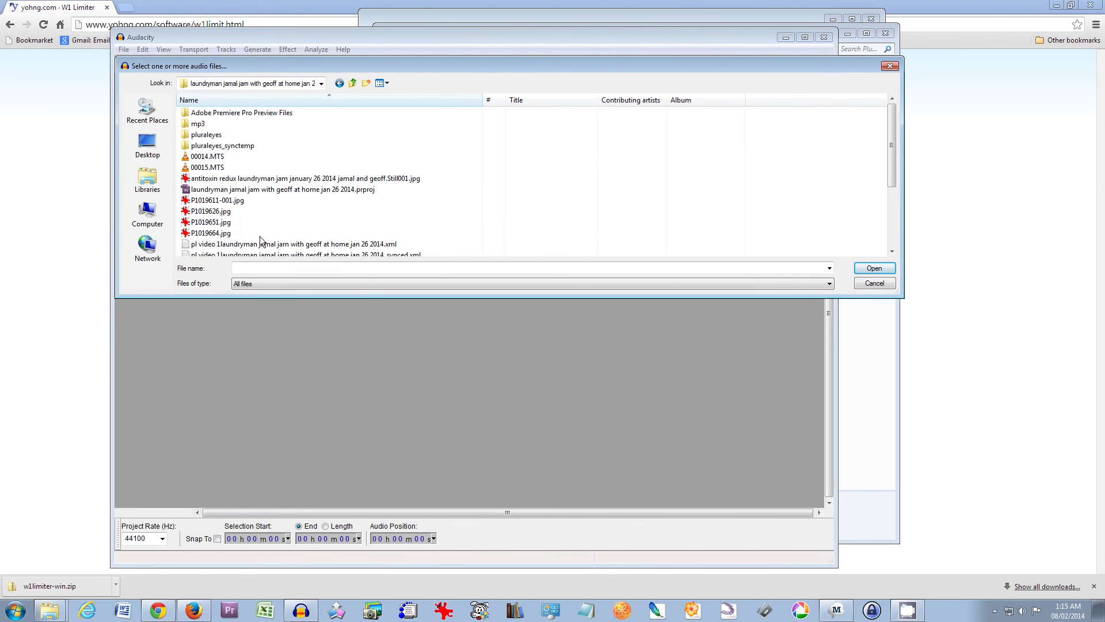
drag(890, 162, 898, 237)
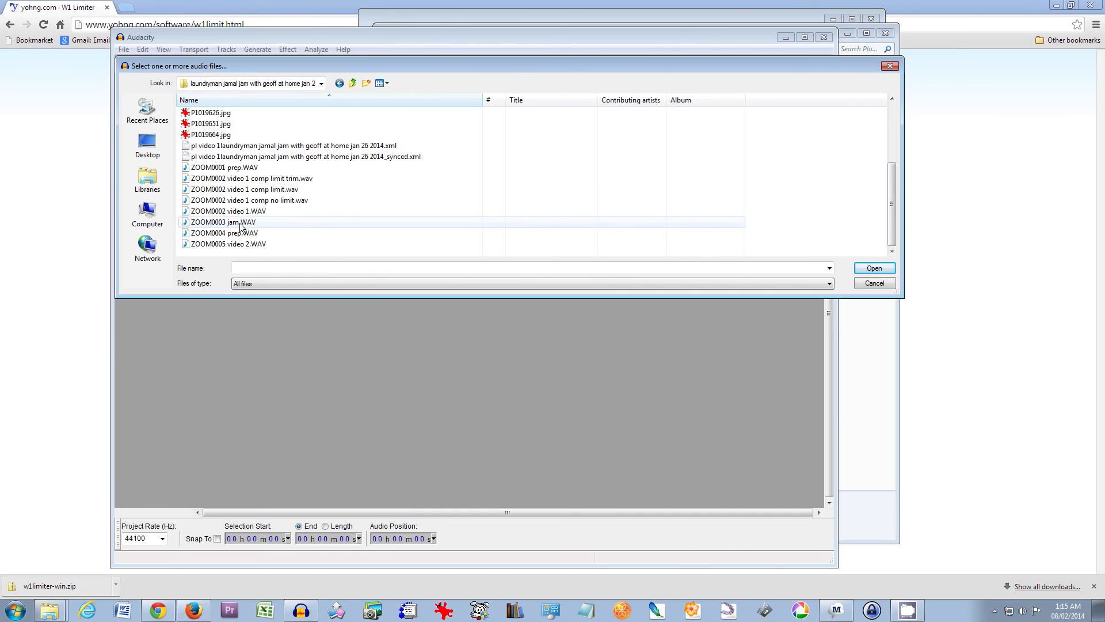
double_click(257, 243)
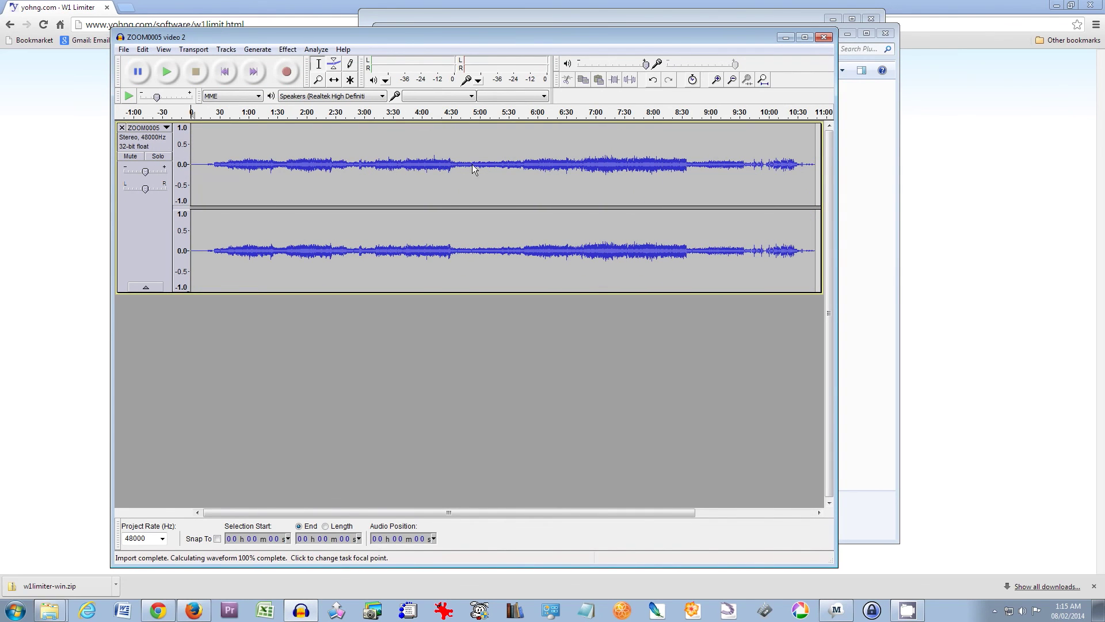
Play the recording briefly from 6:06, then select the section from 4:30 to 6:50
click(544, 156)
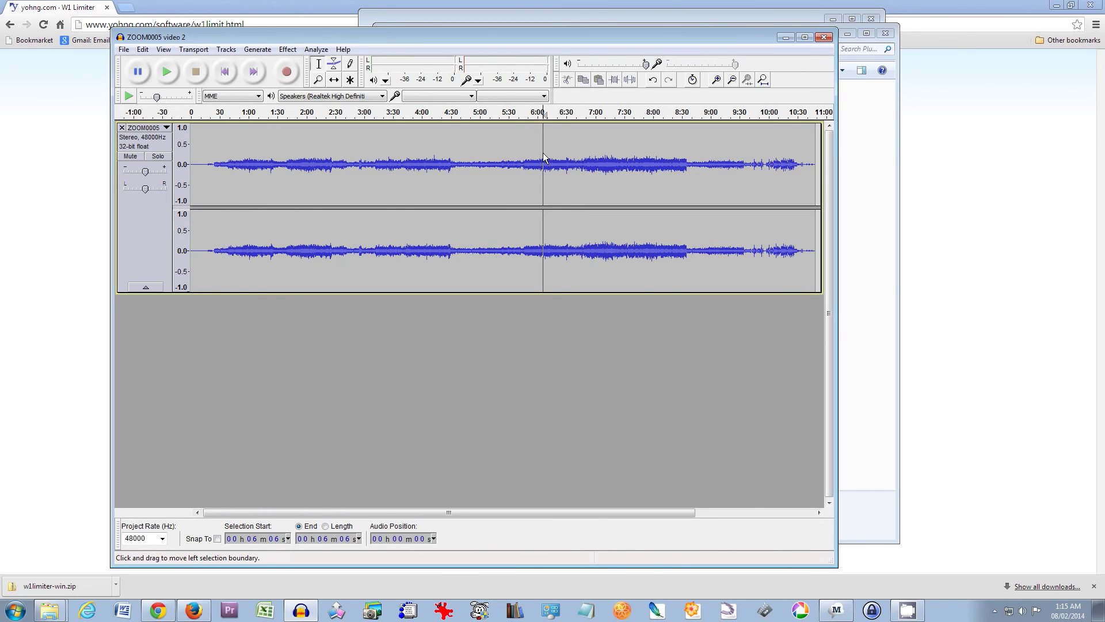
key(space)
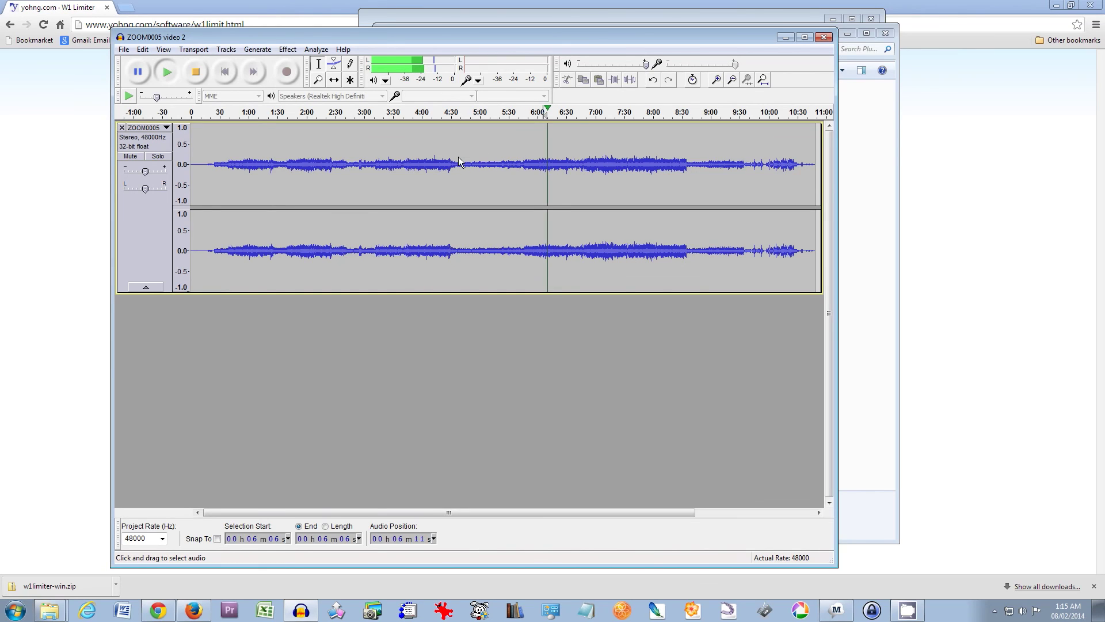
key(space)
drag(451, 161, 586, 162)
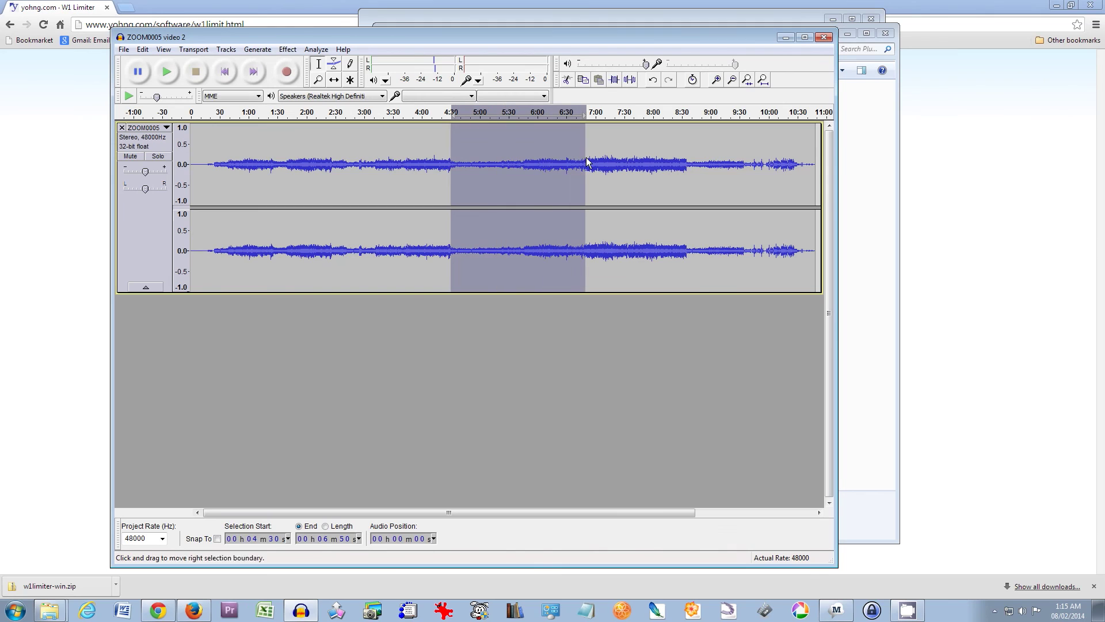
click(287, 50)
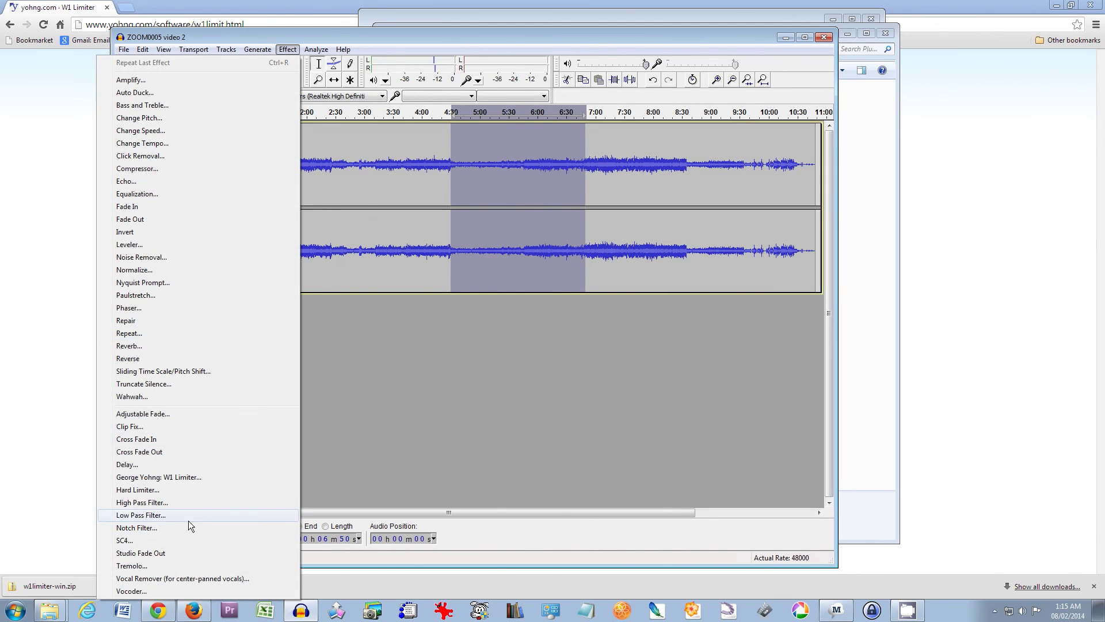
Apply W1 Limiter to 4:30–6:50, listen from 5:44, then undo it and close Audacity
click(185, 476)
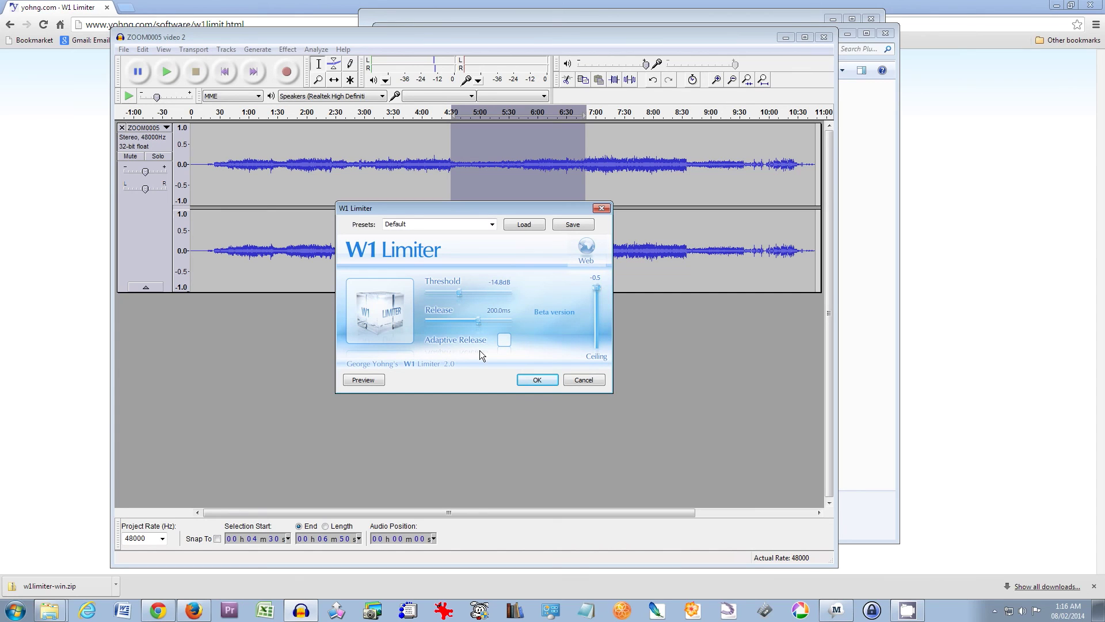
click(538, 380)
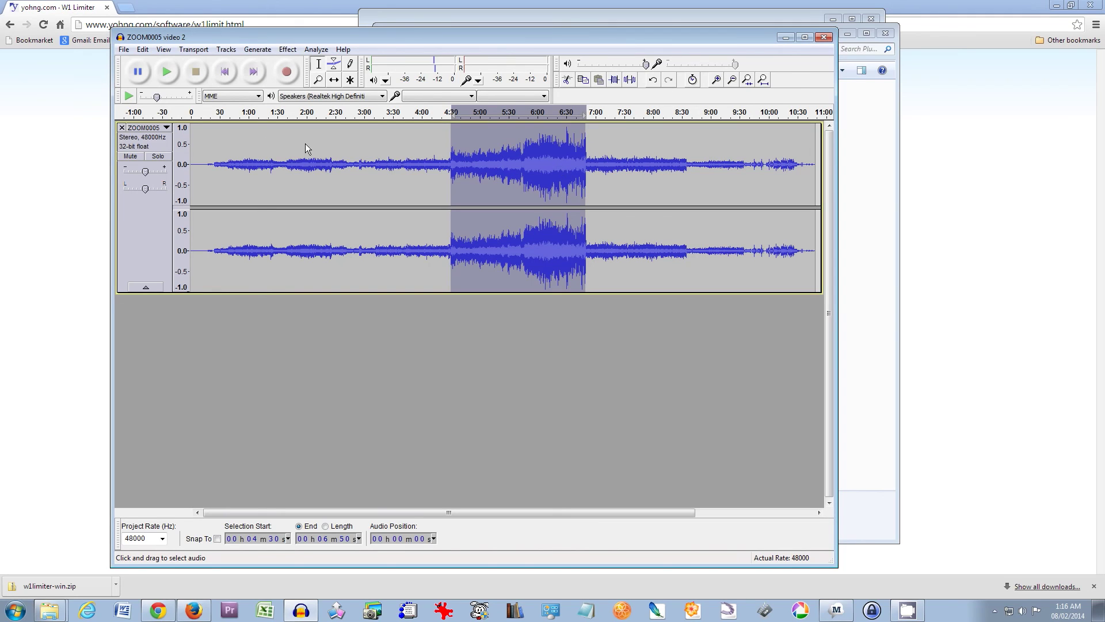
click(523, 149)
key(space)
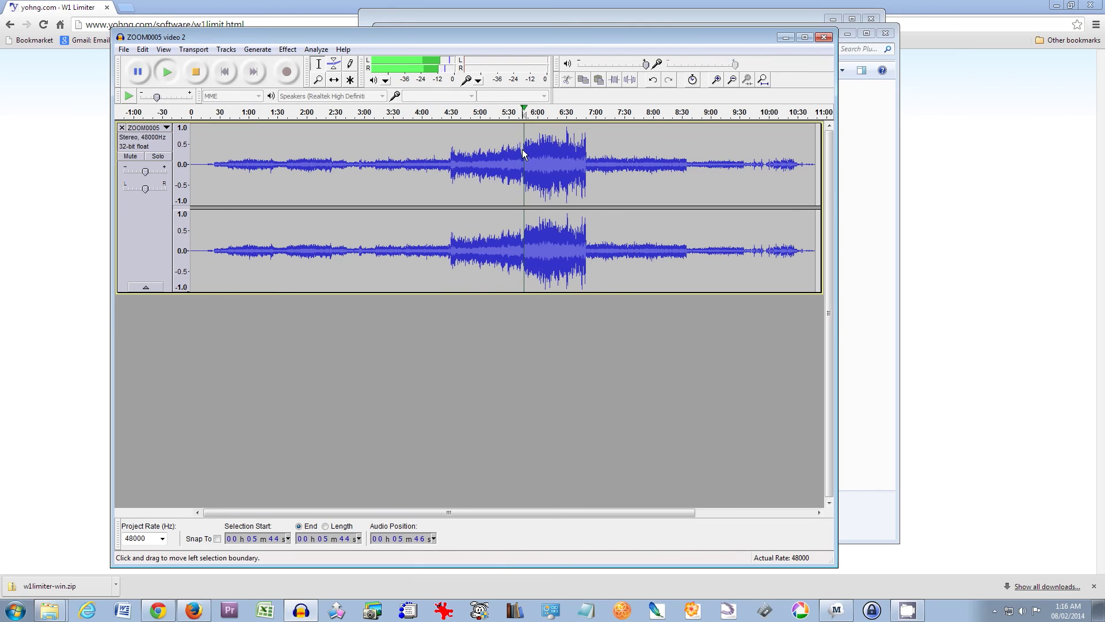
key(space)
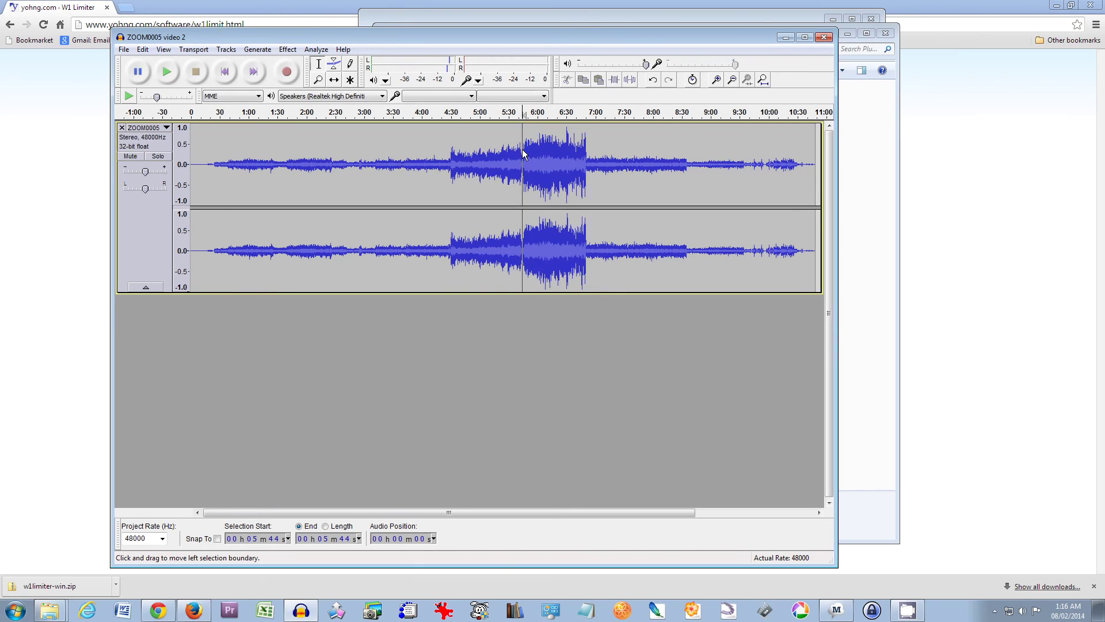
key(ctrl+z)
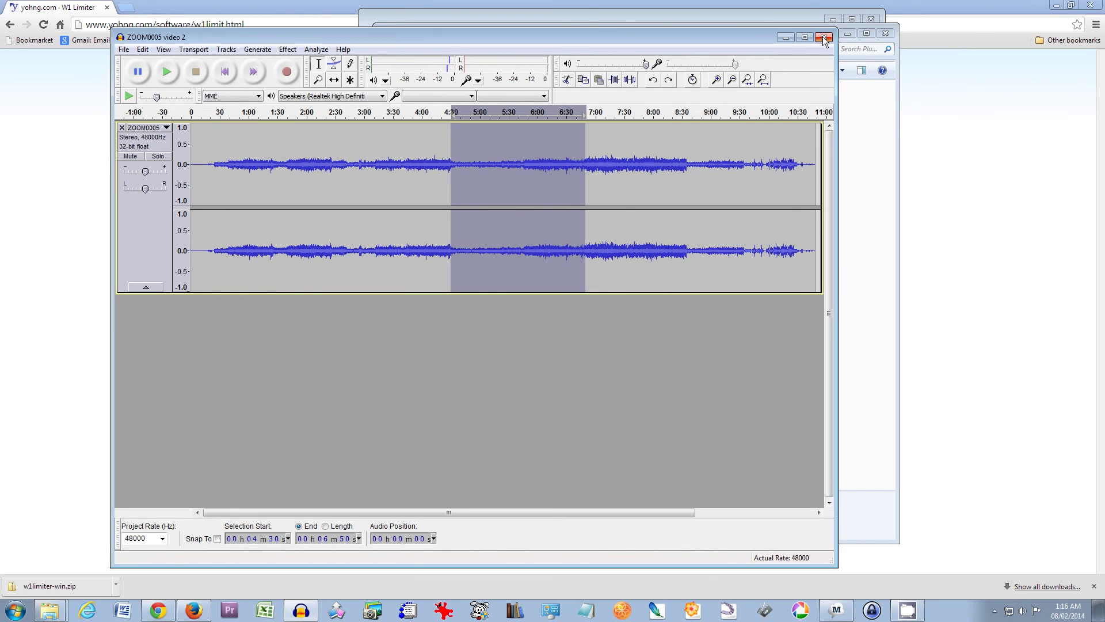
click(823, 36)
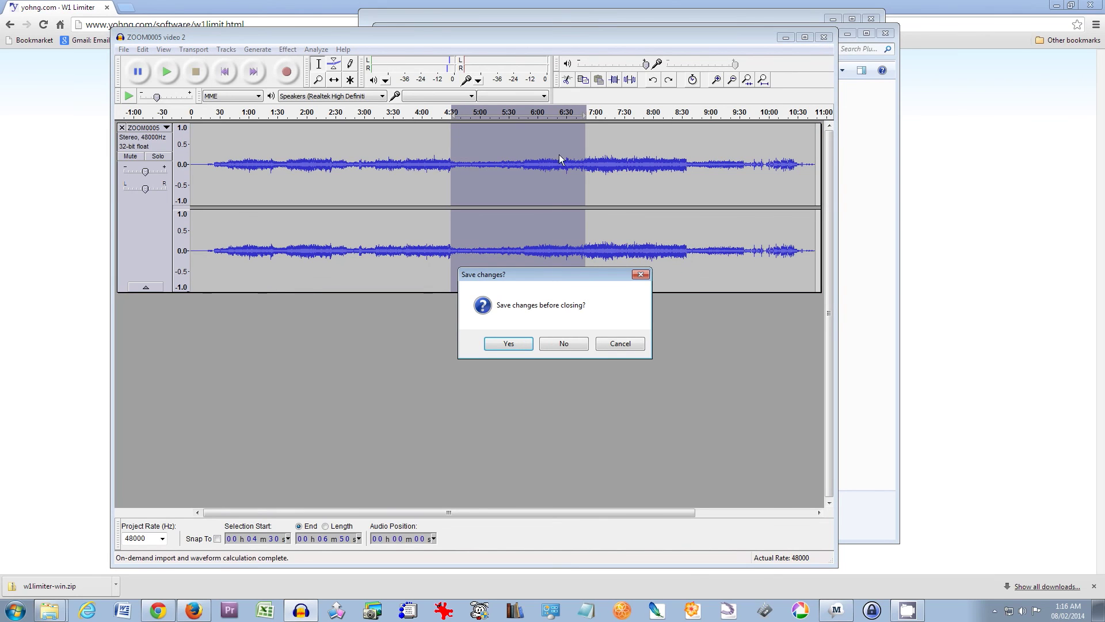
Decline saving changes so Audacity closes, leaving the Plug-Ins folder showing
click(568, 347)
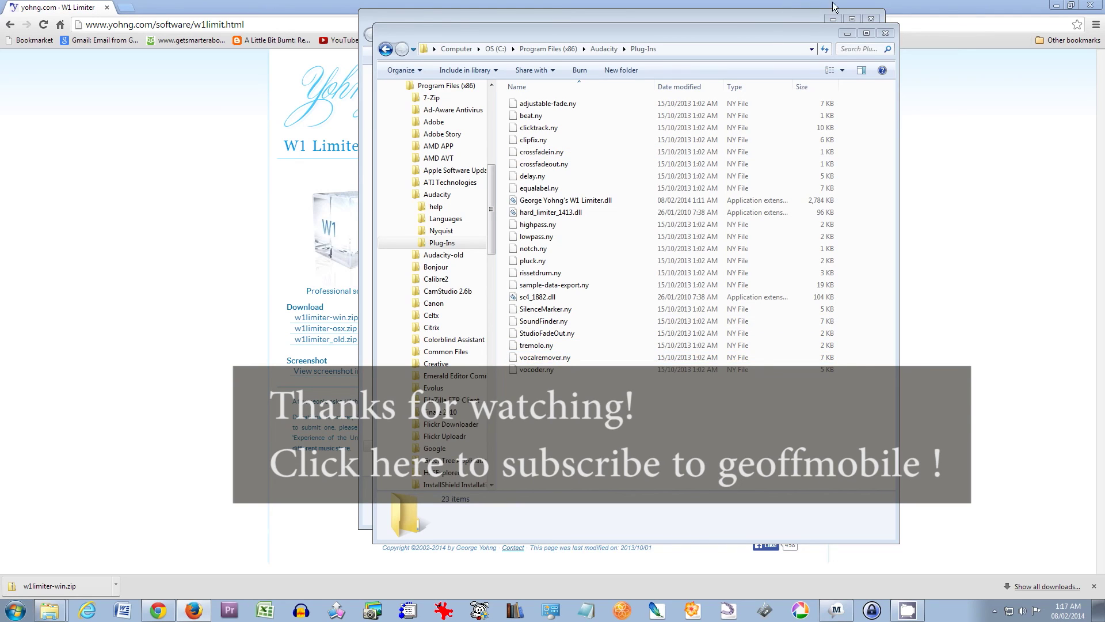
Close the Plug-Ins and Downloads Explorer windows to reveal the yohng.com W1 Limiter page
click(888, 31)
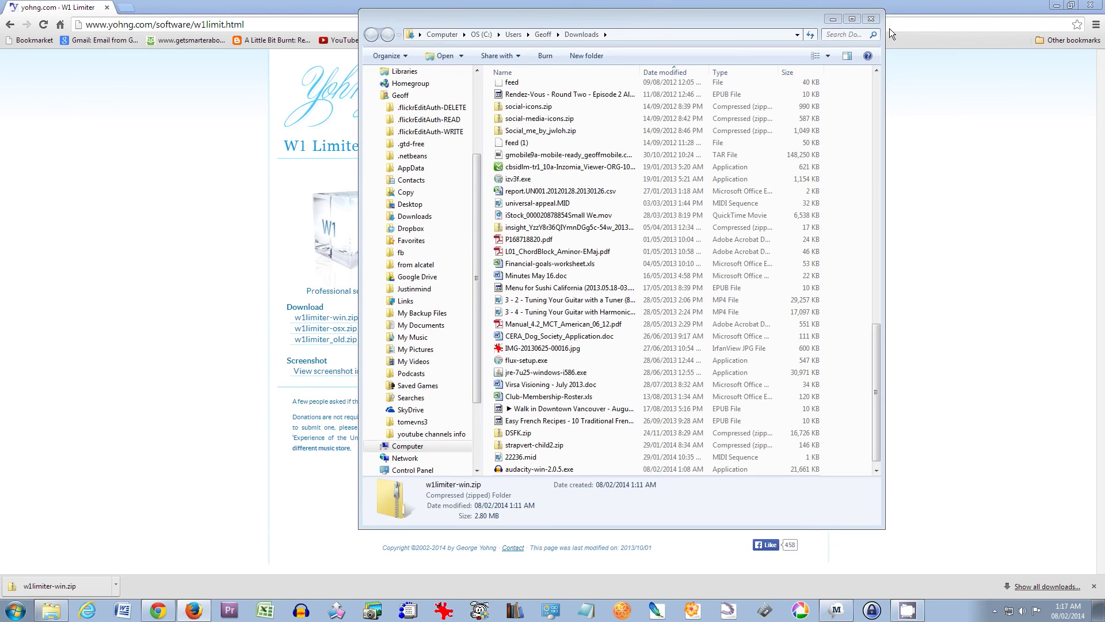
click(872, 18)
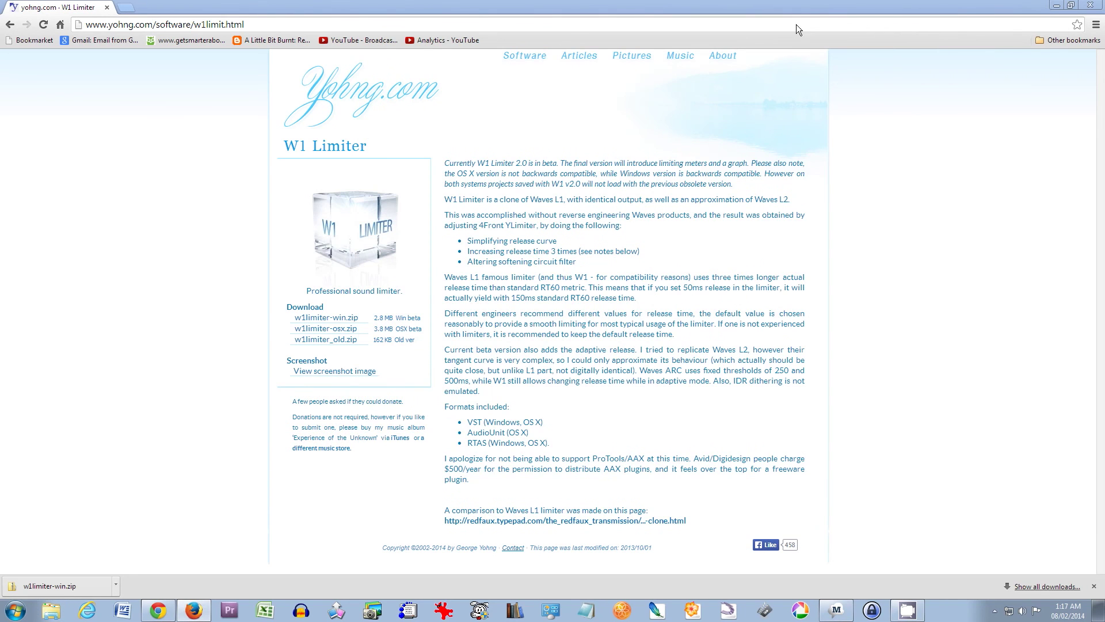